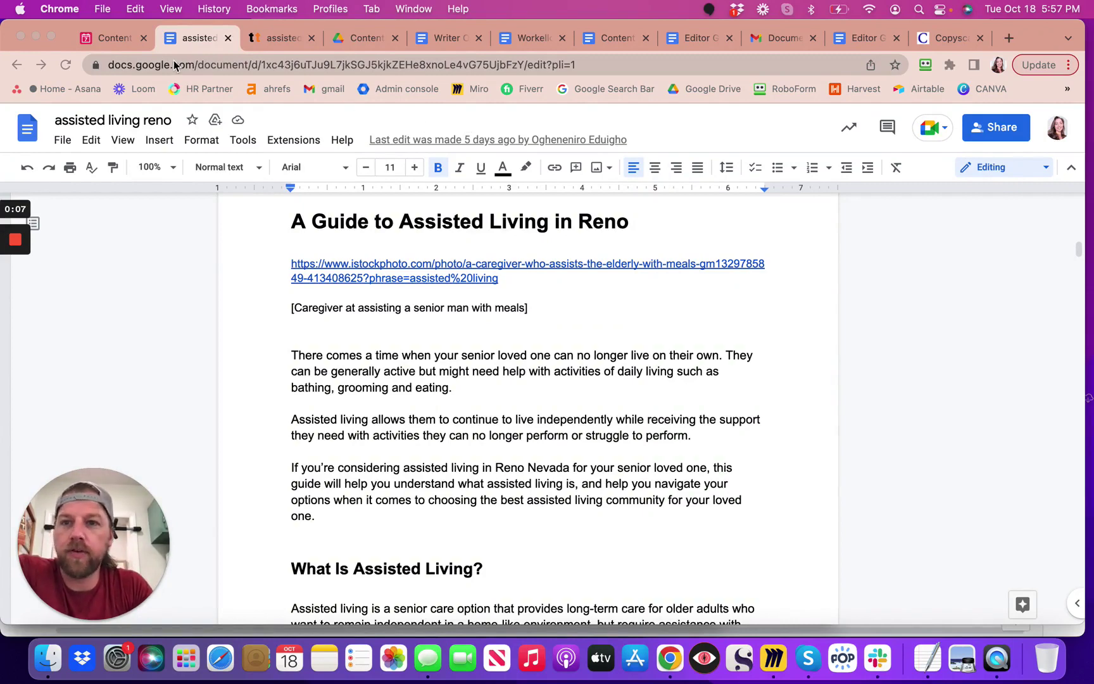
Step: Select all text of the 'A Guide to Assisted Living in Reno' draft, title to closing line
{"action": "left_click", "coordinate": [109, 40]}
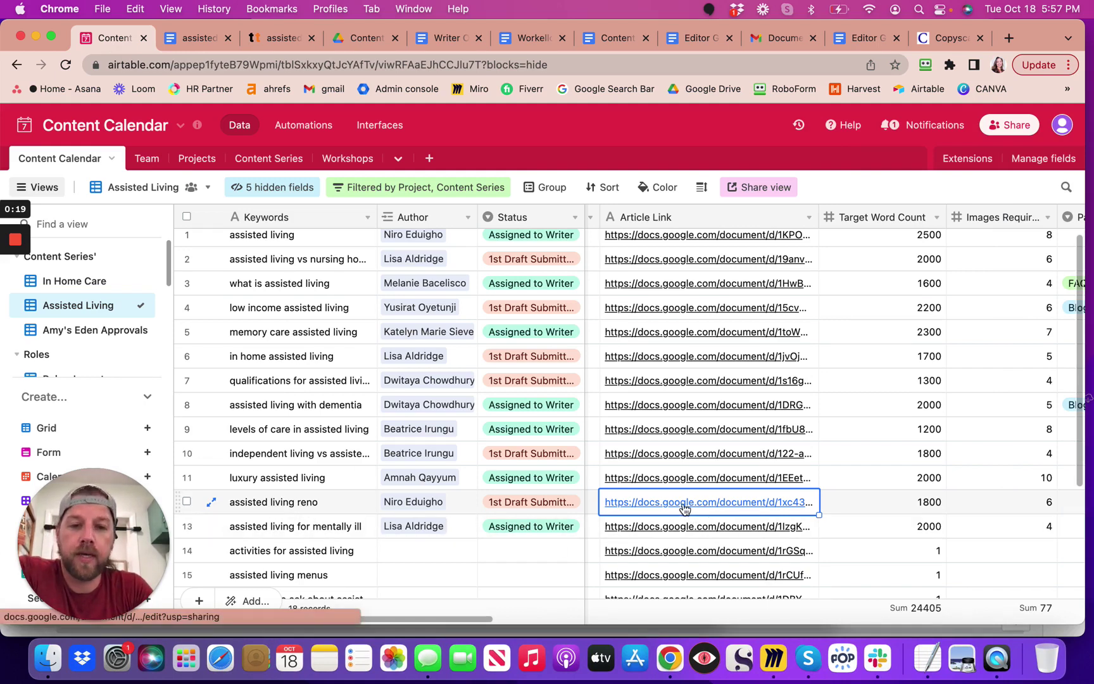
{"action": "left_click", "coordinate": [180, 38]}
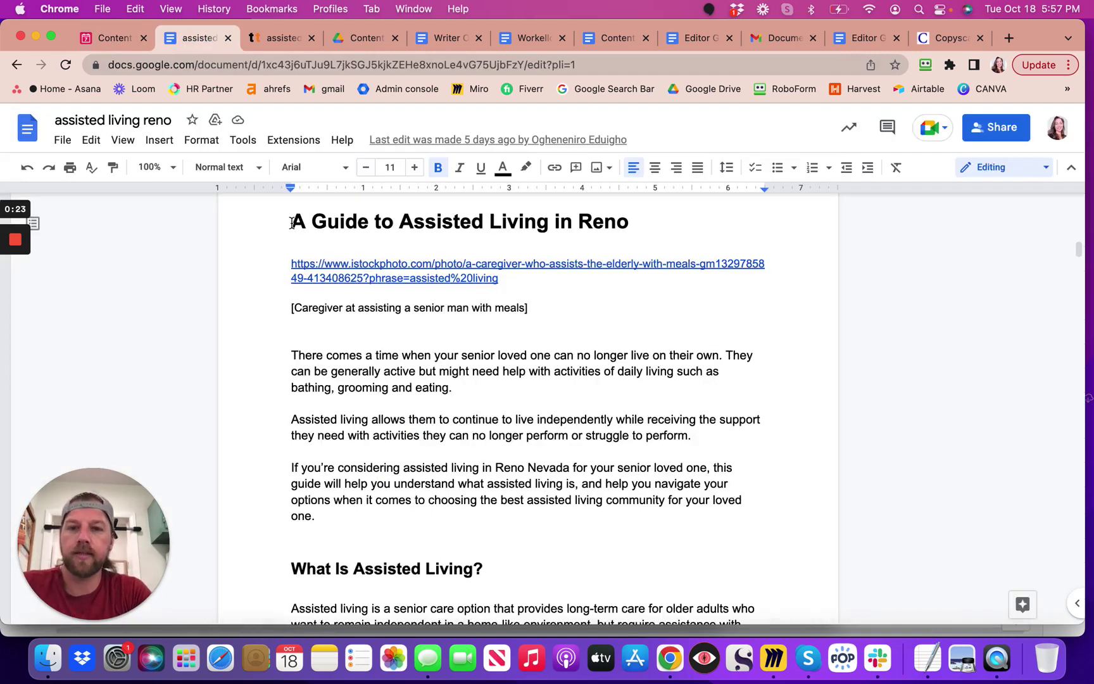
{"action": "left_click_drag", "start_coordinate": [292, 222], "coordinate": [551, 532]}
{"action": "left_click_drag", "start_coordinate": [585, 682], "coordinate": [584, 682]}
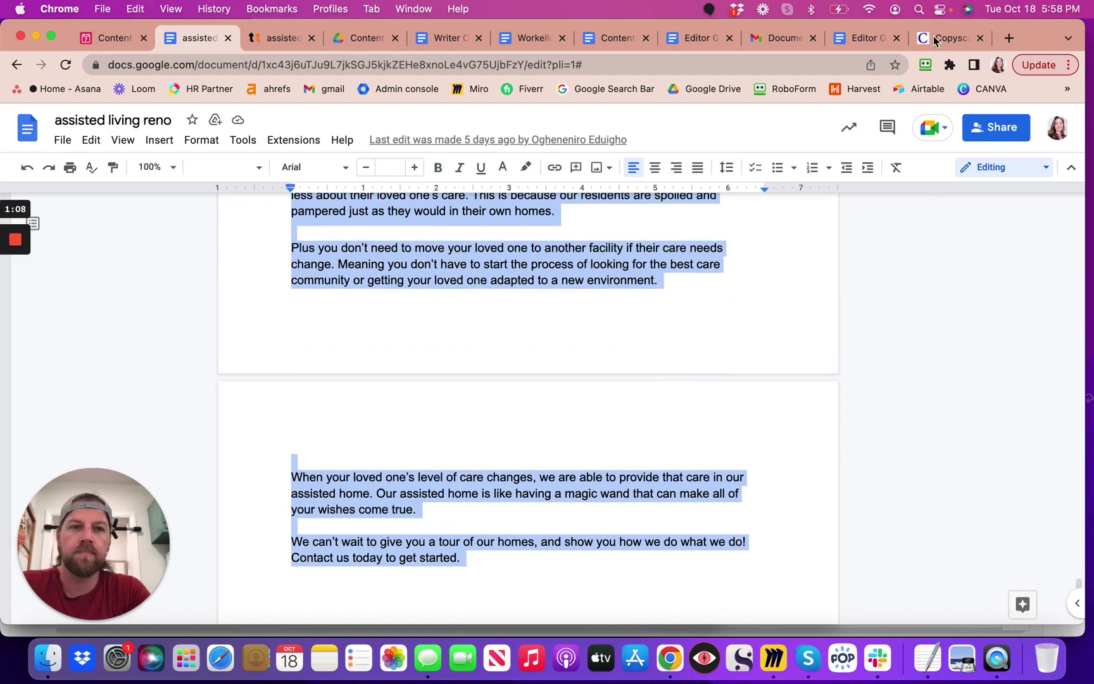
Step: Log into Copyscape with the saved RoboForm username and password
{"action": "left_click", "coordinate": [935, 40]}
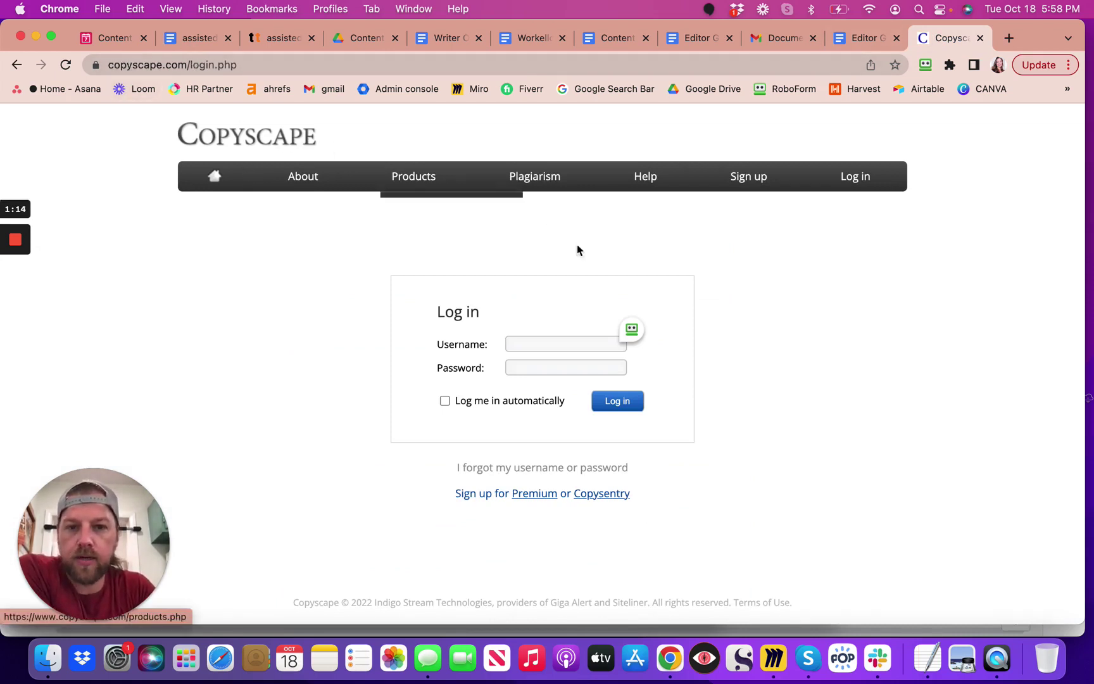
{"action": "left_click", "coordinate": [632, 329]}
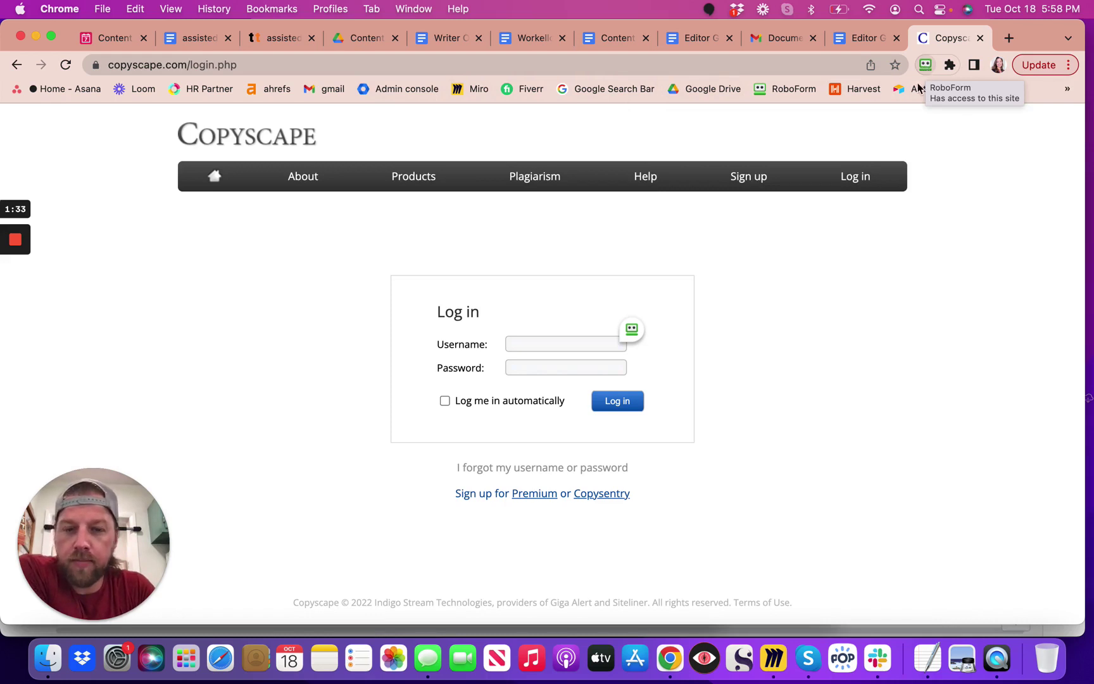
{"action": "left_click", "coordinate": [632, 329]}
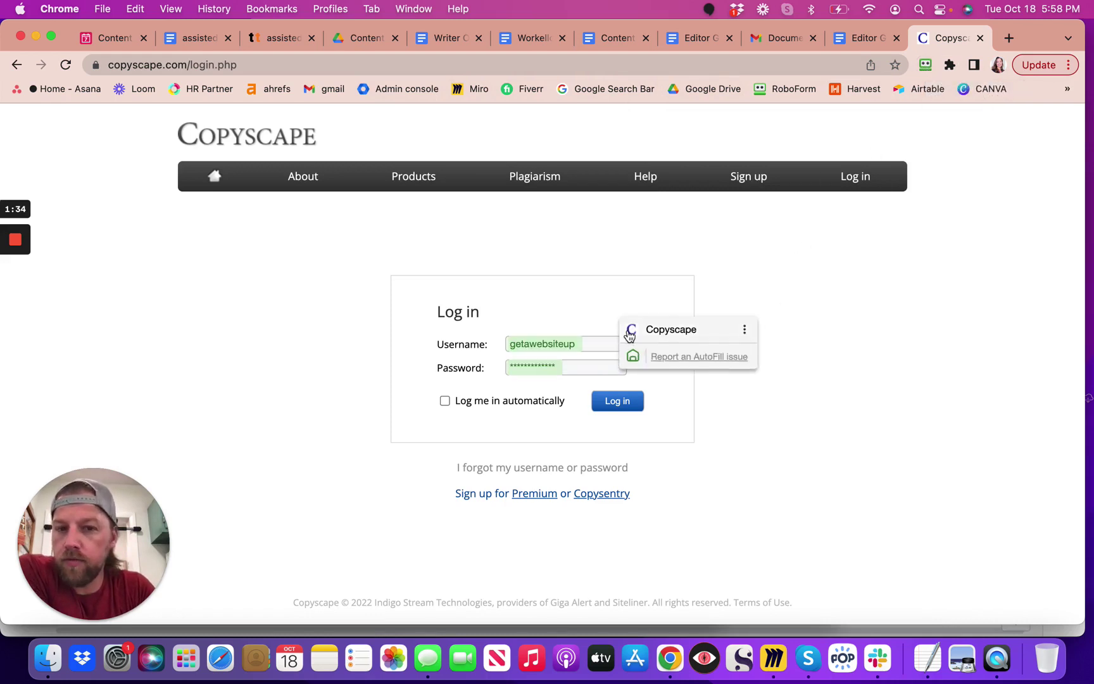
{"action": "left_click", "coordinate": [665, 338]}
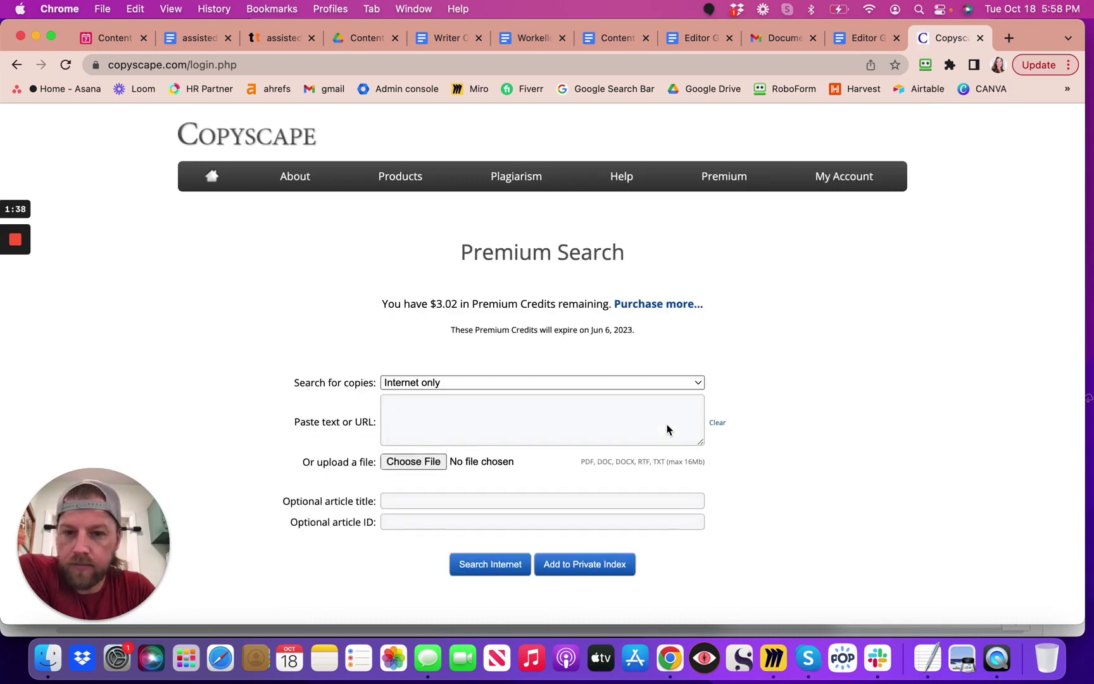
Step: Paste the Reno draft and run an Internet-only search, which finds no matches for 2,181 words
{"action": "left_click", "coordinate": [410, 405]}
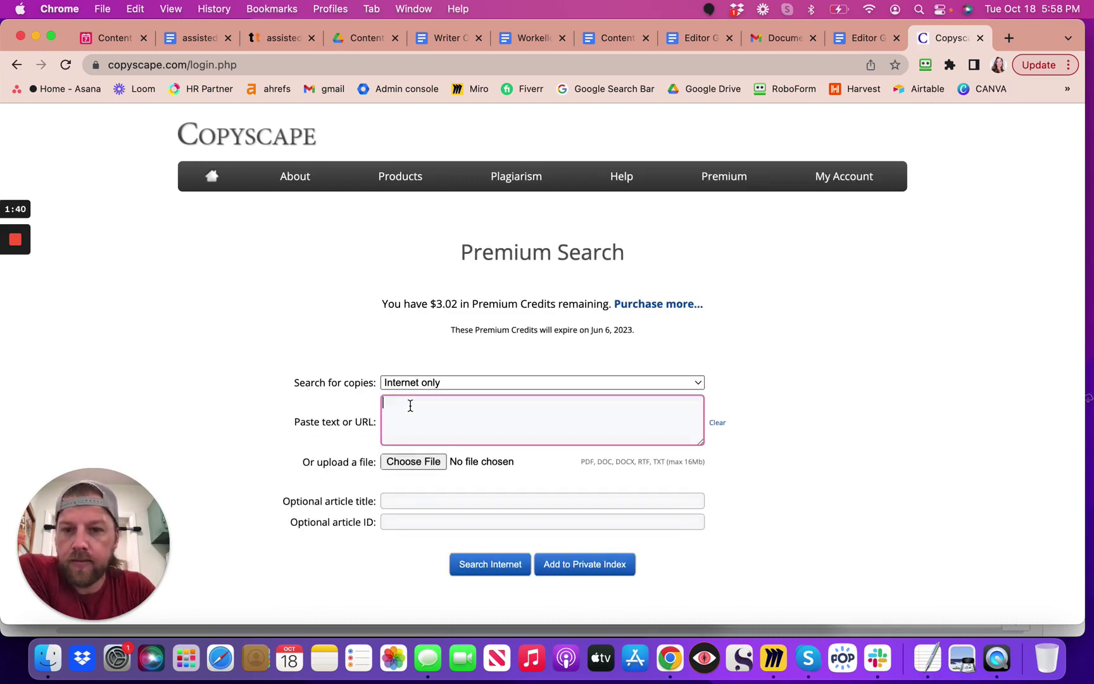
{"action": "key", "text": "super+v"}
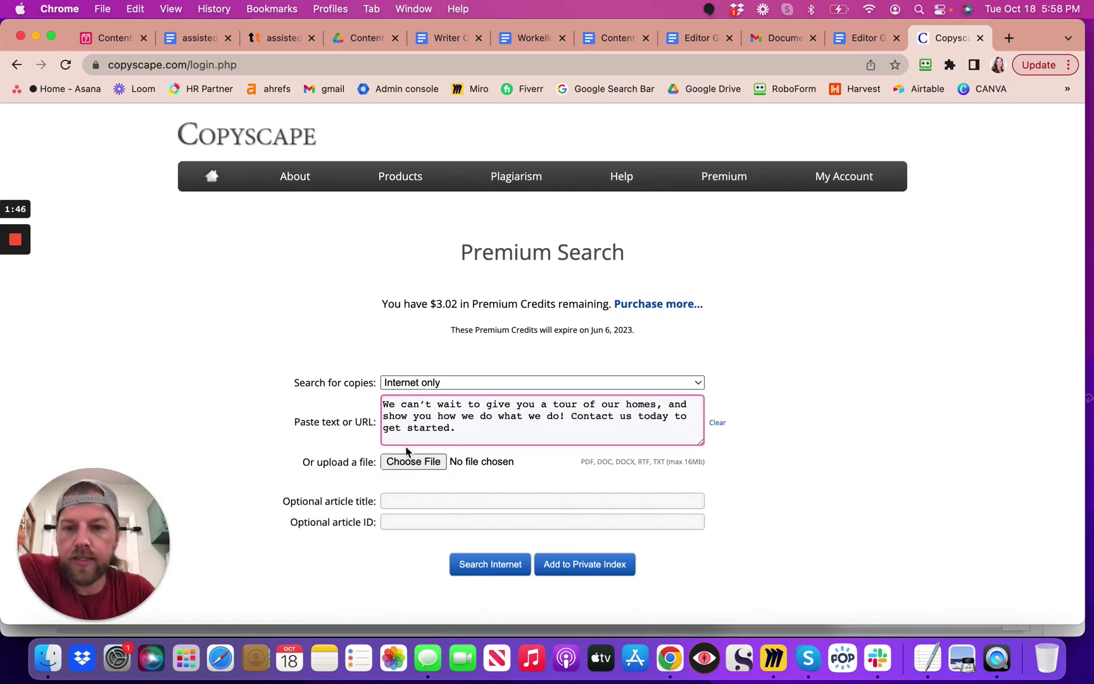
{"action": "left_click", "coordinate": [454, 383]}
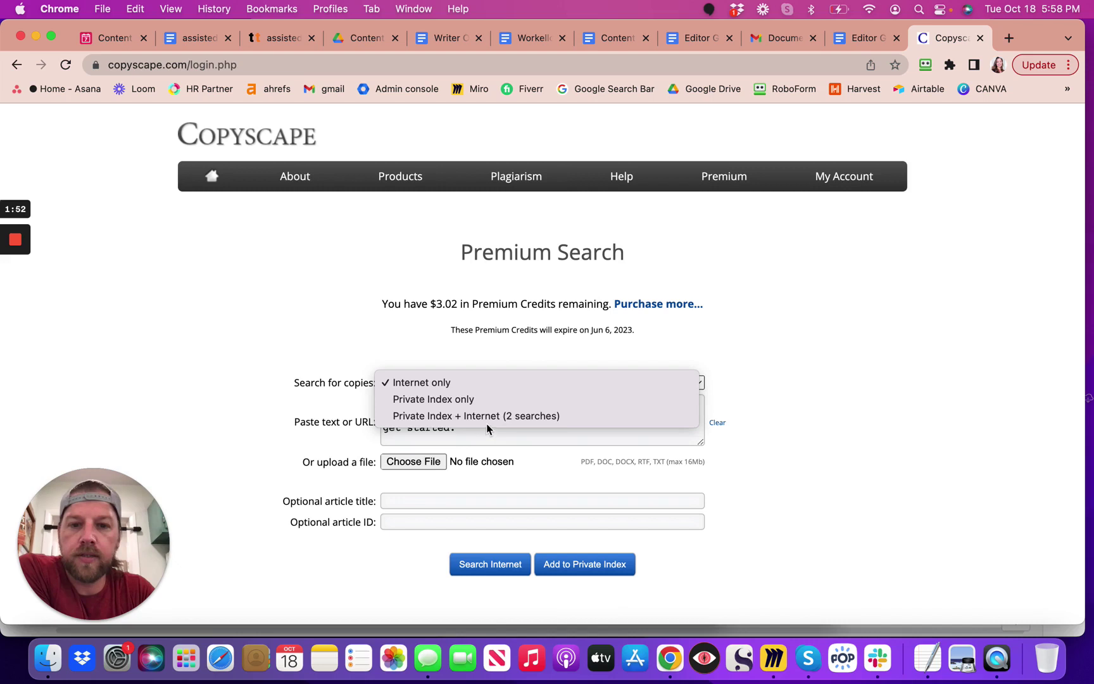
{"action": "left_click", "coordinate": [385, 347]}
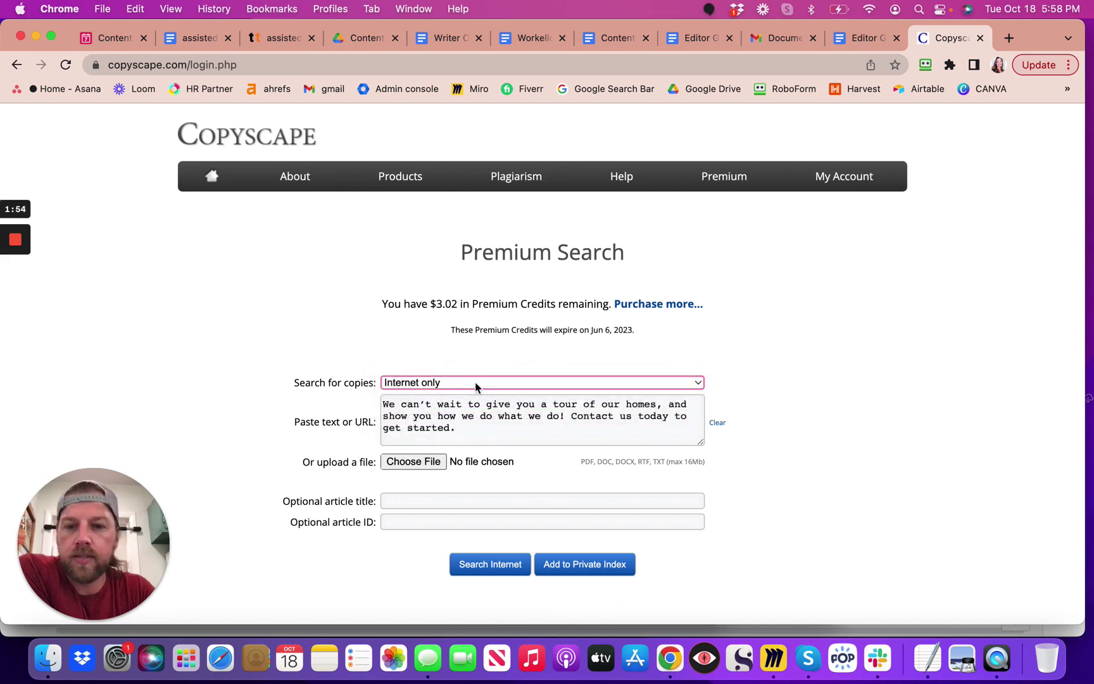
{"action": "left_click", "coordinate": [493, 572]}
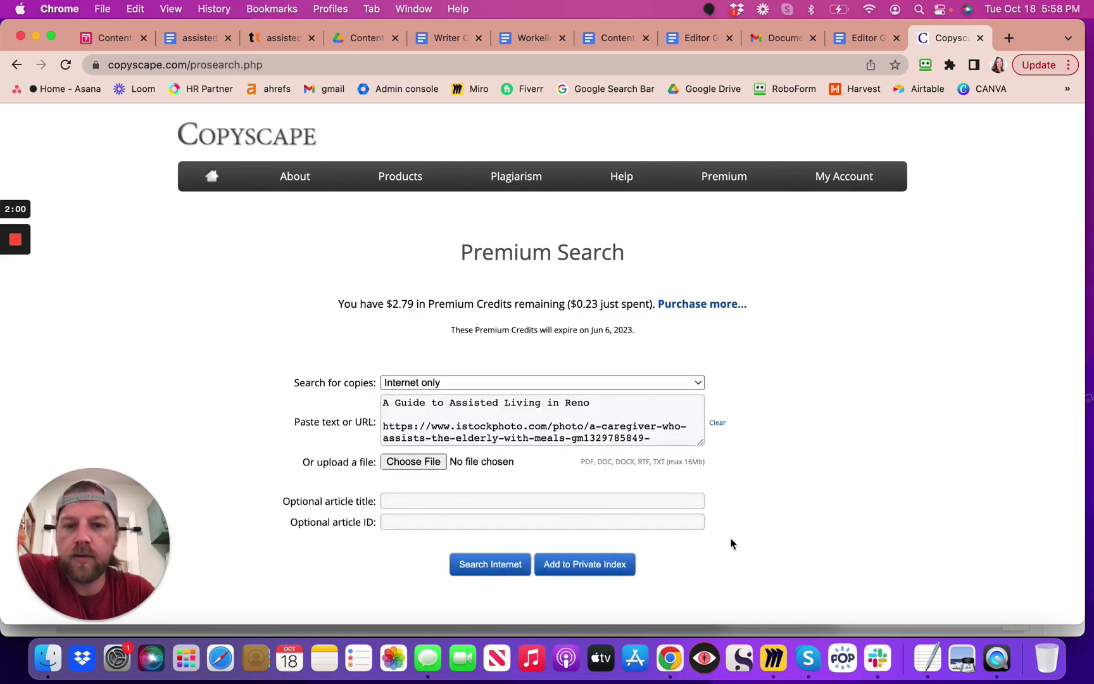
{"action": "scroll", "coordinate": [780, 531], "scroll_direction": "down", "scroll_amount": 2}
{"action": "scroll", "coordinate": [780, 531], "scroll_direction": "down", "scroll_amount": 6}
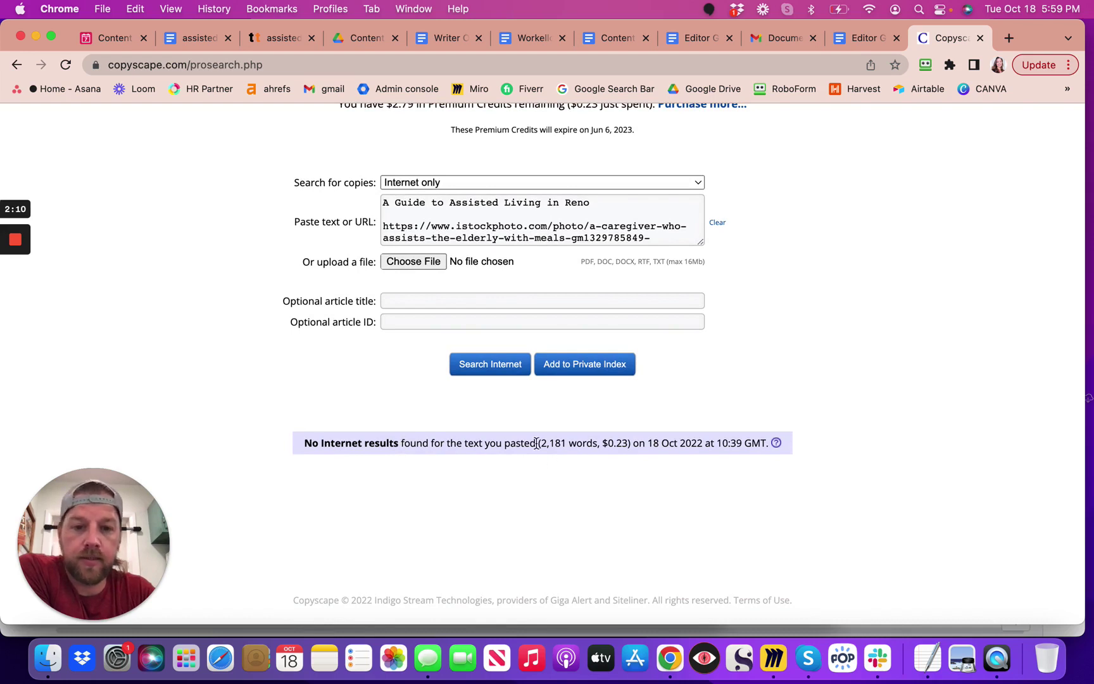
{"action": "scroll", "coordinate": [711, 456], "scroll_direction": "up", "scroll_amount": 4}
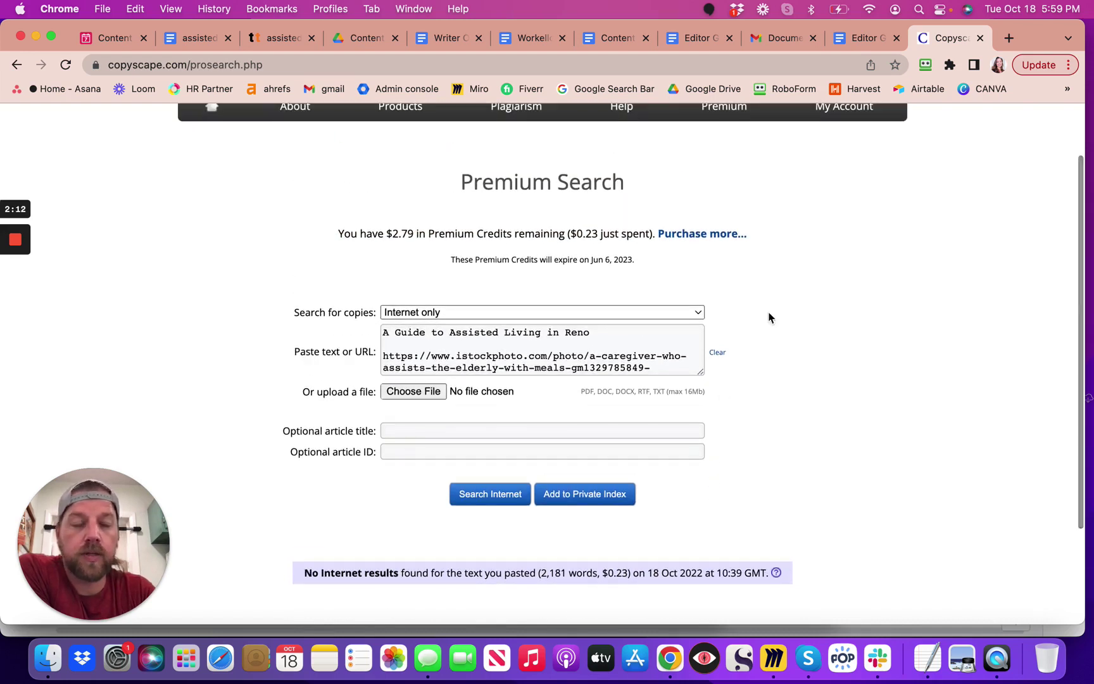
Step: Search Google for 'assisted living facilities' in a new tab and scroll the results
{"action": "left_click", "coordinate": [1009, 38]}
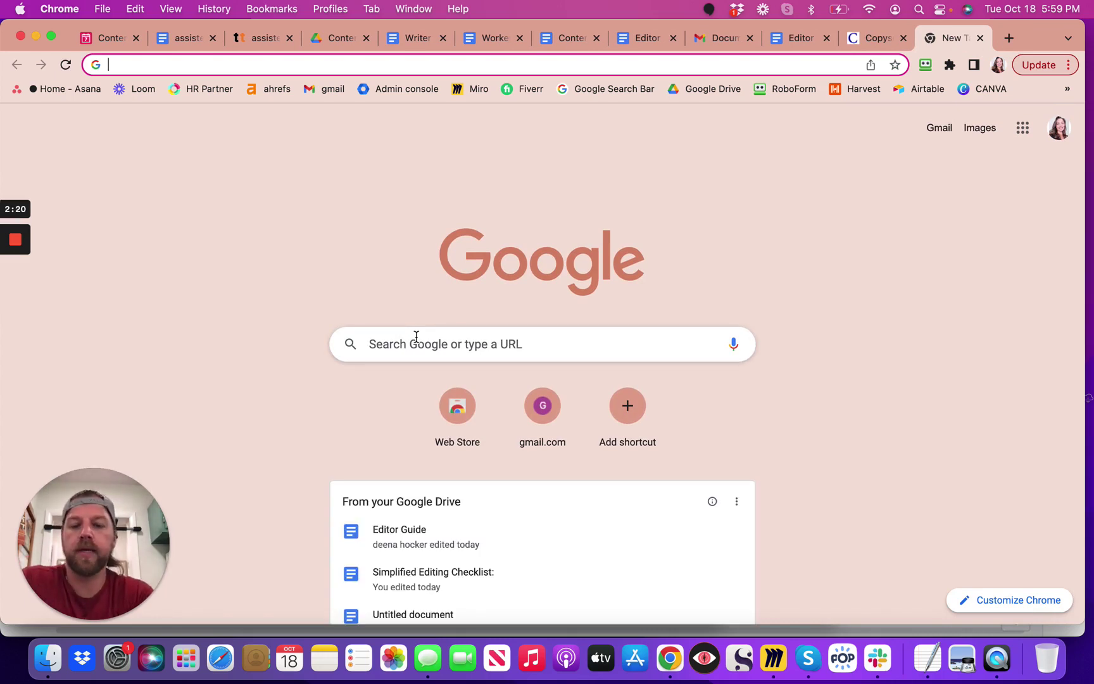
{"action": "type", "text": "assisted "}
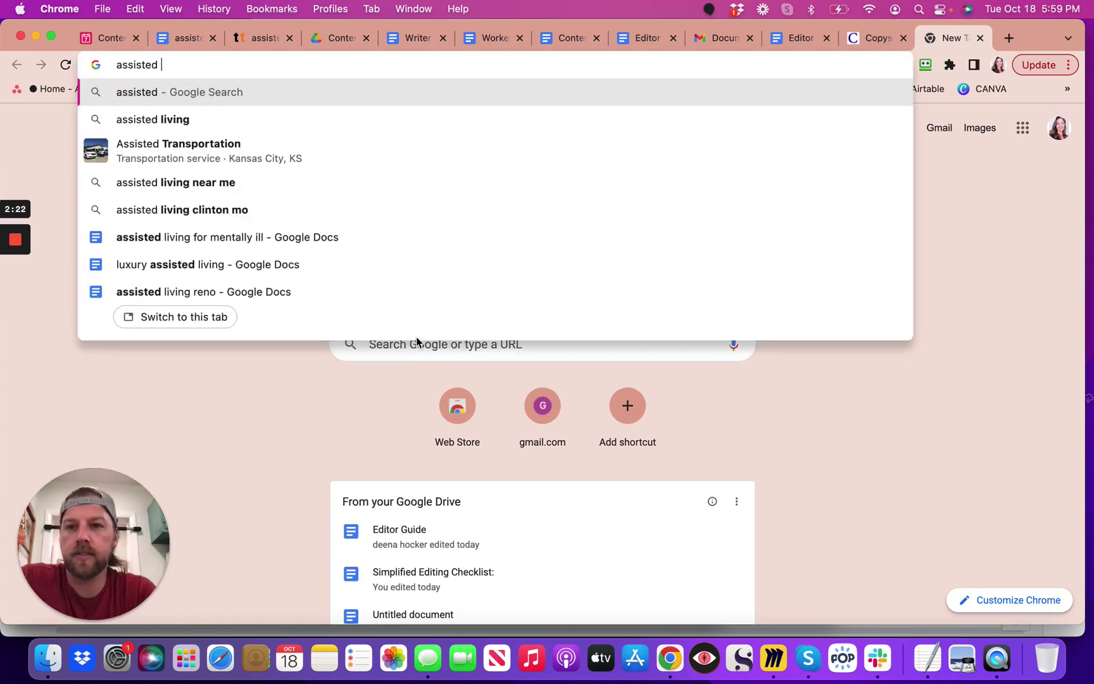
{"action": "type", "text": "living faci"}
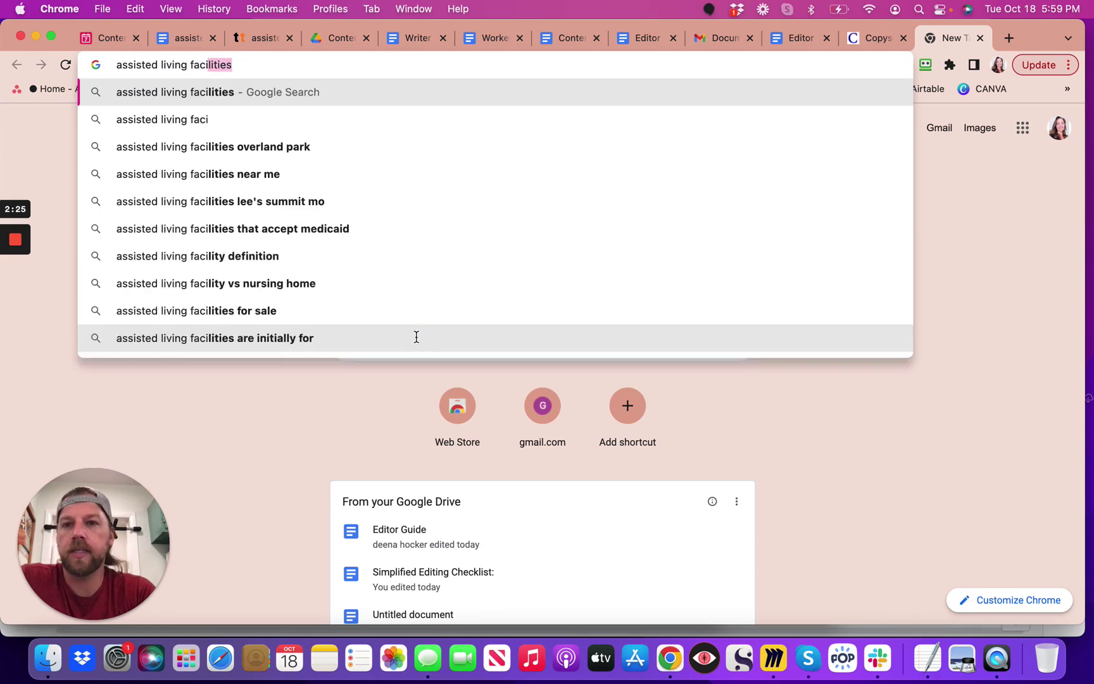
{"action": "key", "text": "Return"}
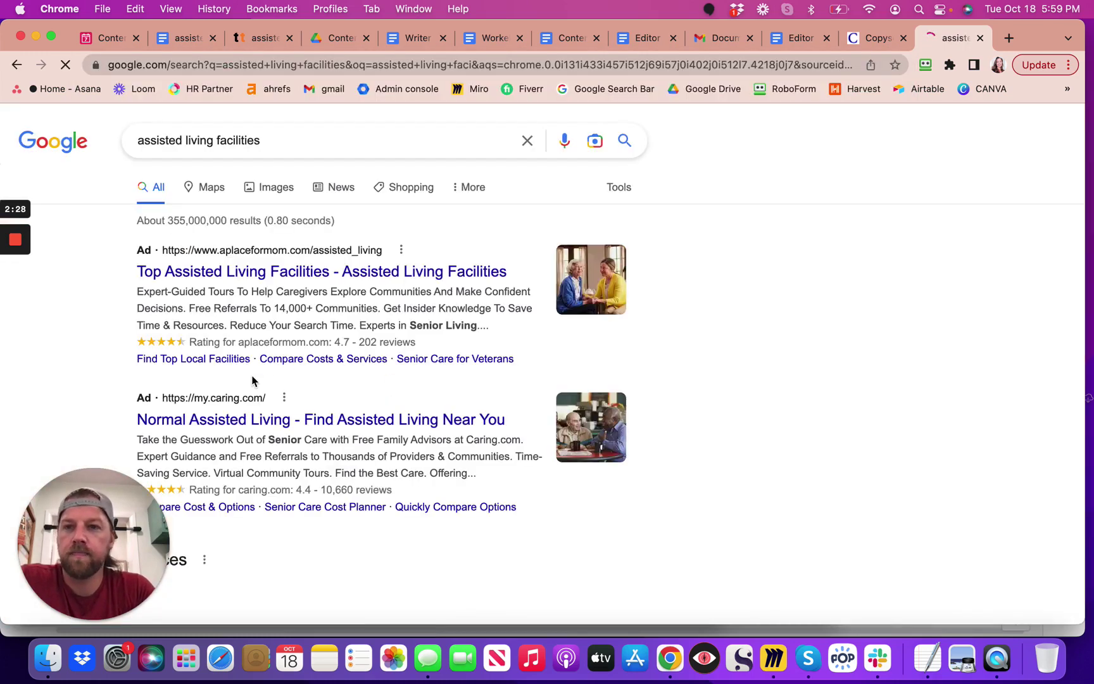
{"action": "scroll", "coordinate": [252, 379], "scroll_direction": "down", "scroll_amount": 5}
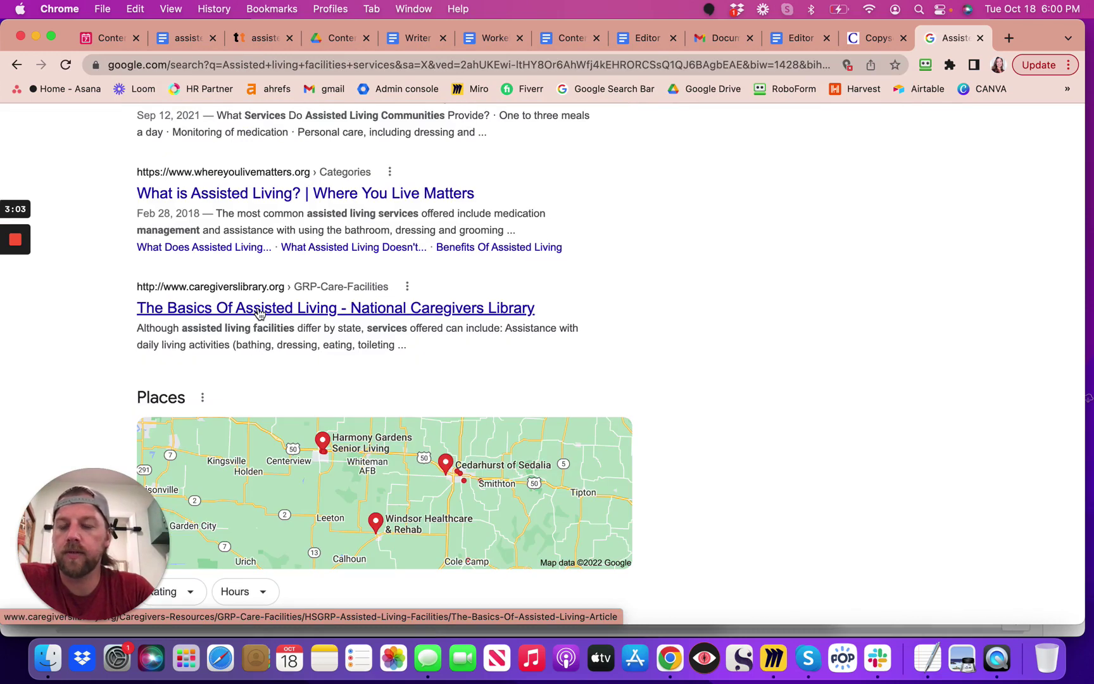
Step: Open 'The Basics Of Assisted Living' article and select its text from heading to end
{"action": "left_click", "coordinate": [259, 310]}
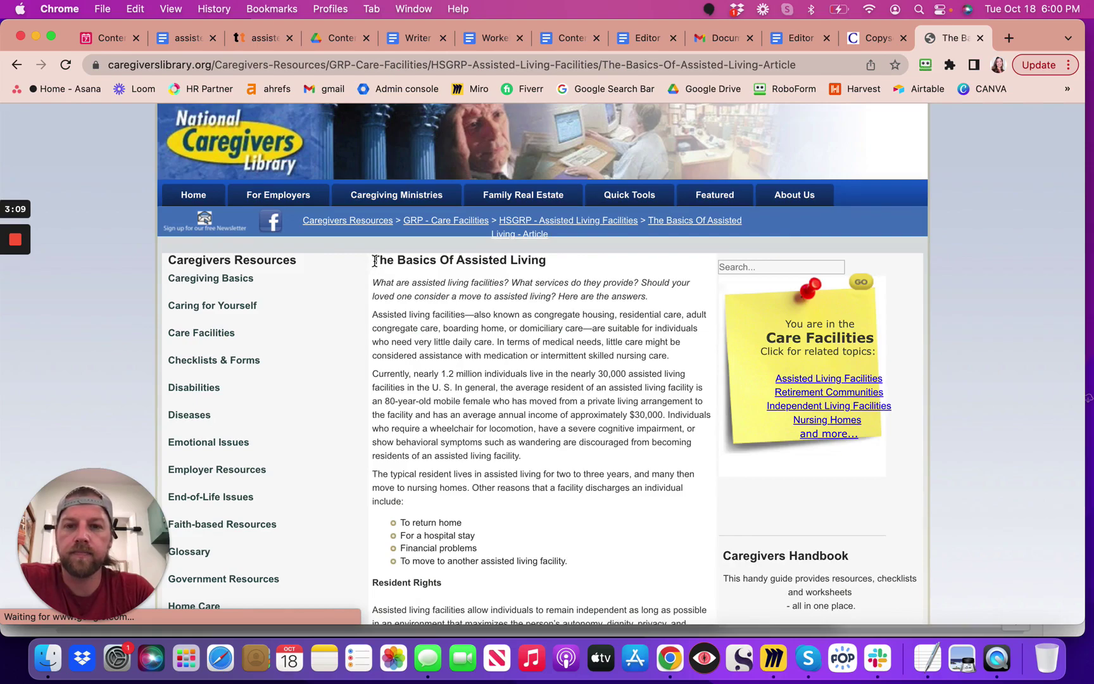
{"action": "left_click_drag", "start_coordinate": [375, 261], "coordinate": [703, 553]}
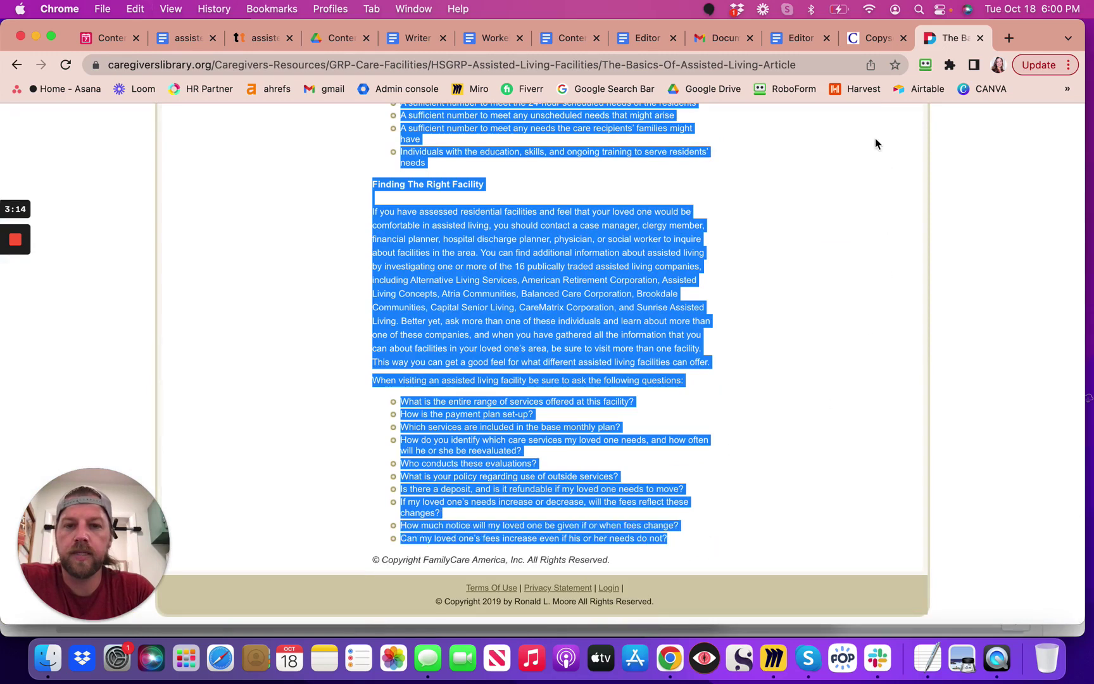
Step: Replace the Copyscape text box contents with the copied caregiver article and search the Internet
{"action": "left_click", "coordinate": [873, 38]}
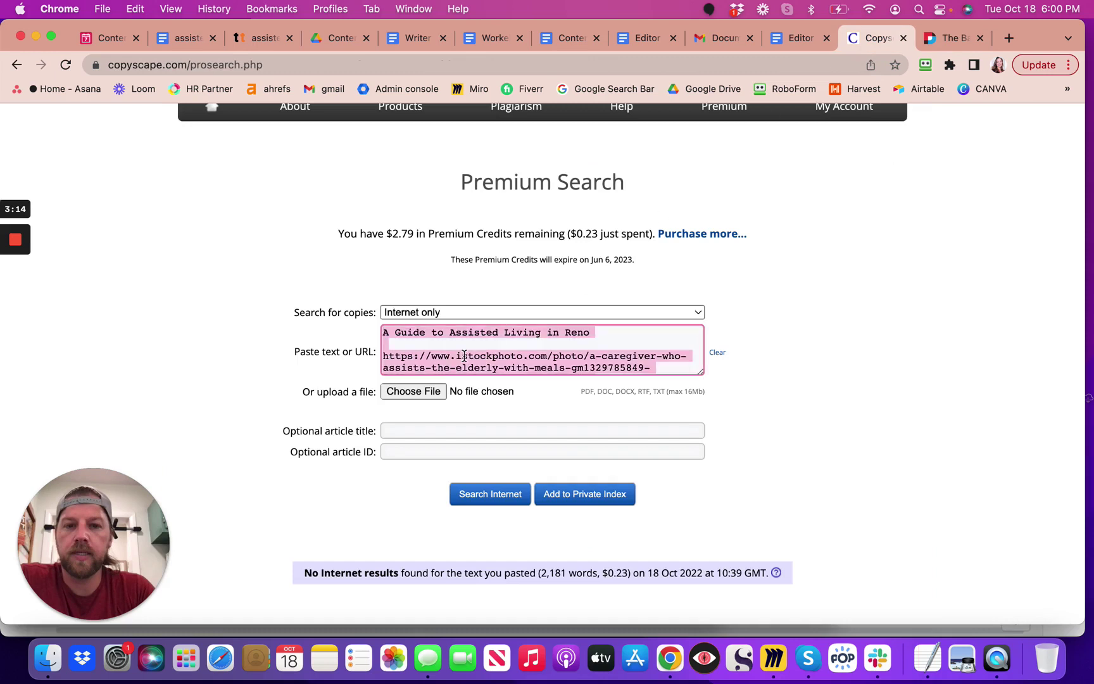
{"action": "left_click", "coordinate": [464, 356]}
{"action": "key", "text": "super+a"}
{"action": "key", "text": "BackSpace"}
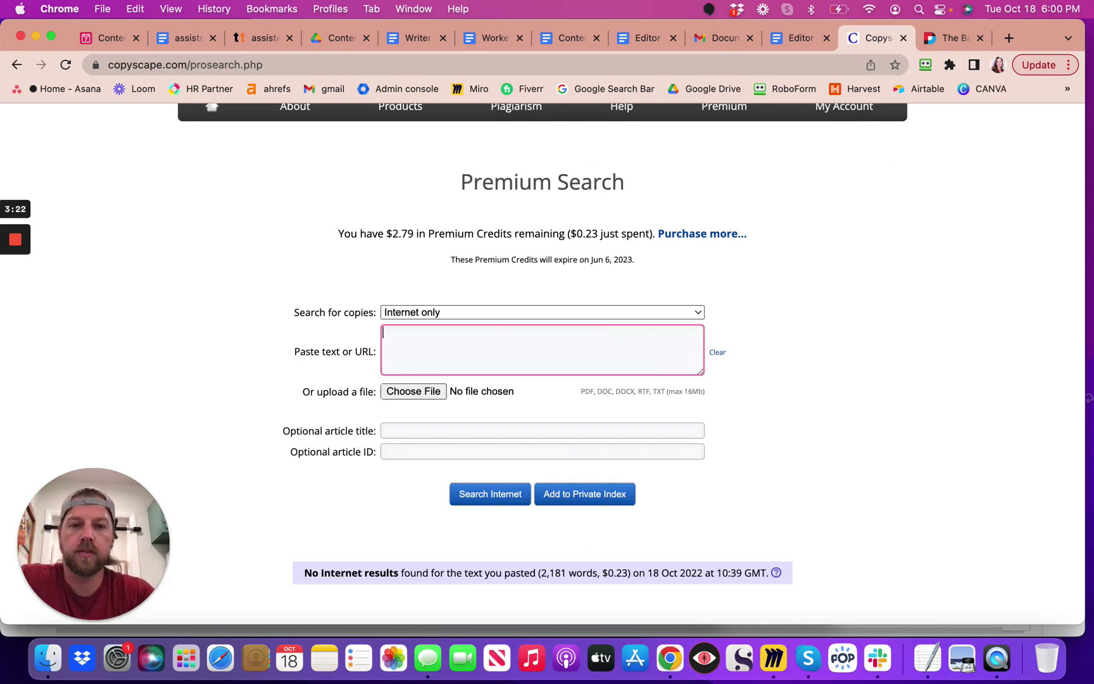
{"action": "key", "text": "super+v"}
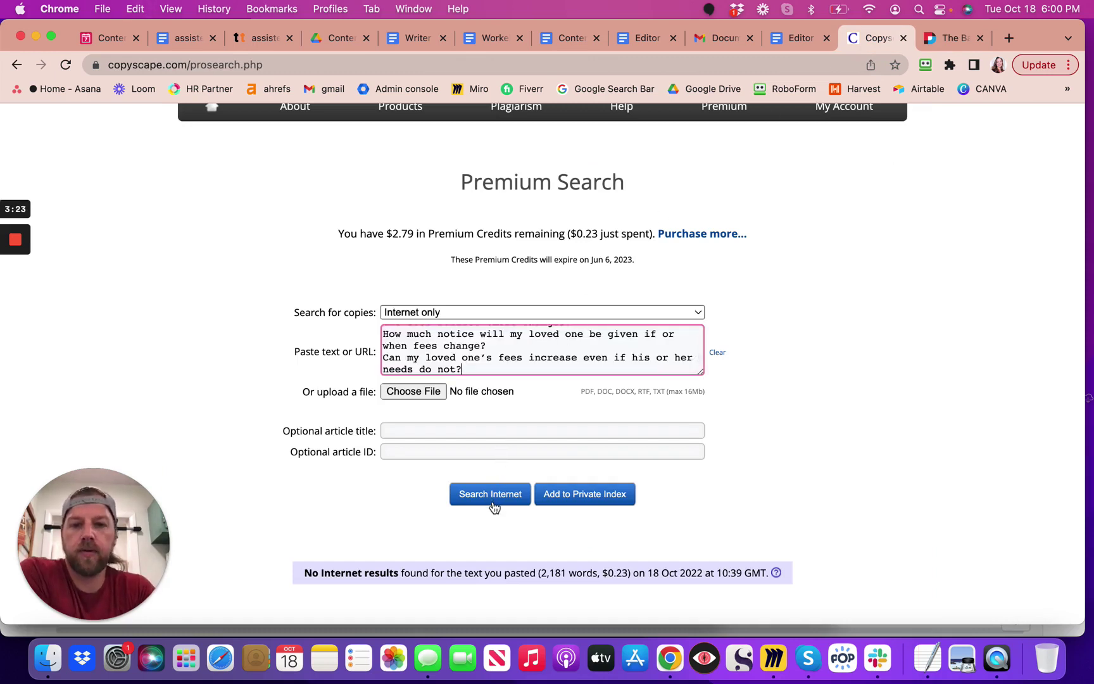
{"action": "left_click", "coordinate": [493, 503]}
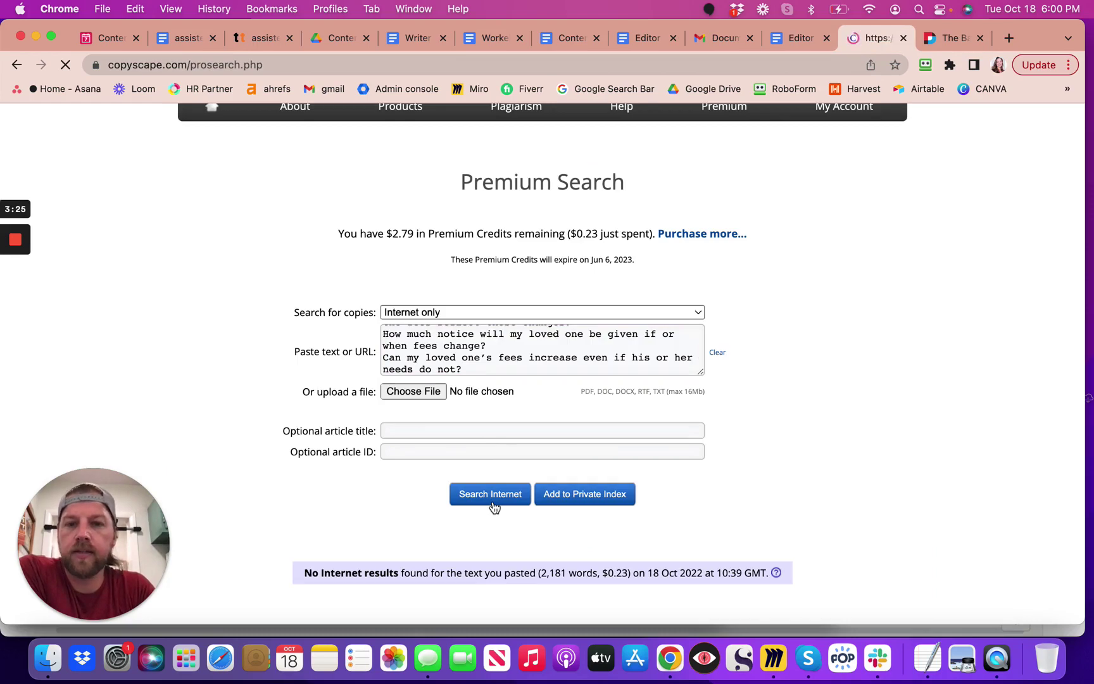
Step: Review the 32 Internet results found for the 1,477-word article
{"action": "scroll", "coordinate": [727, 522], "scroll_direction": "down", "scroll_amount": 6}
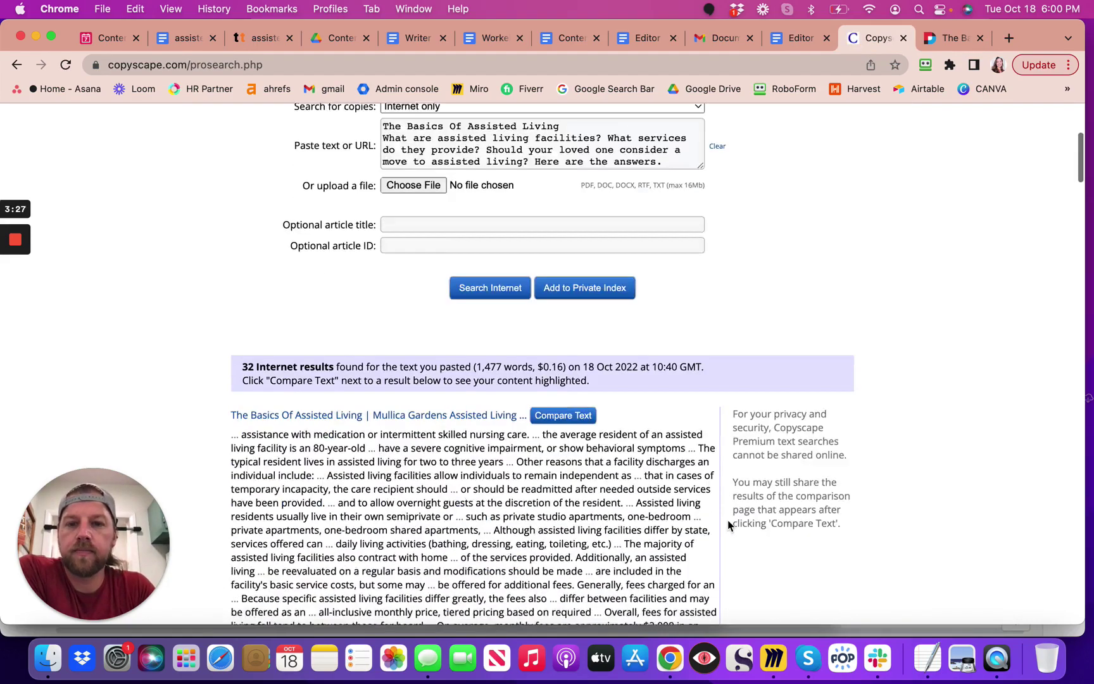
{"action": "scroll", "coordinate": [727, 524], "scroll_direction": "down", "scroll_amount": 8}
{"action": "scroll", "coordinate": [727, 524], "scroll_direction": "up", "scroll_amount": 3}
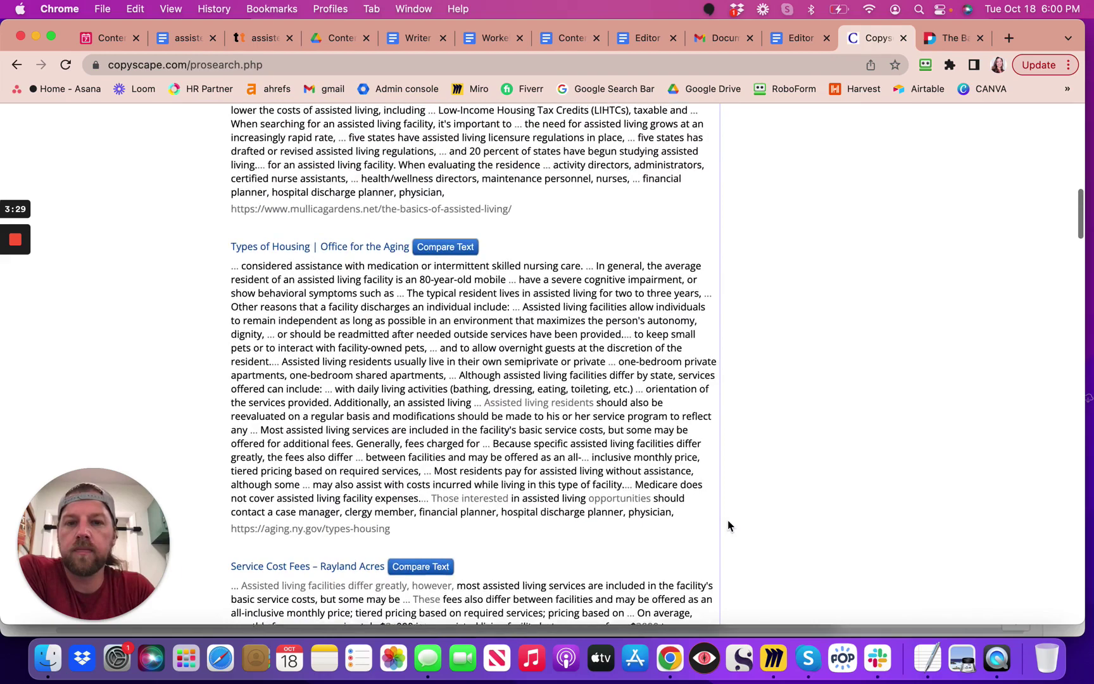
{"action": "scroll", "coordinate": [727, 524], "scroll_direction": "up", "scroll_amount": 4}
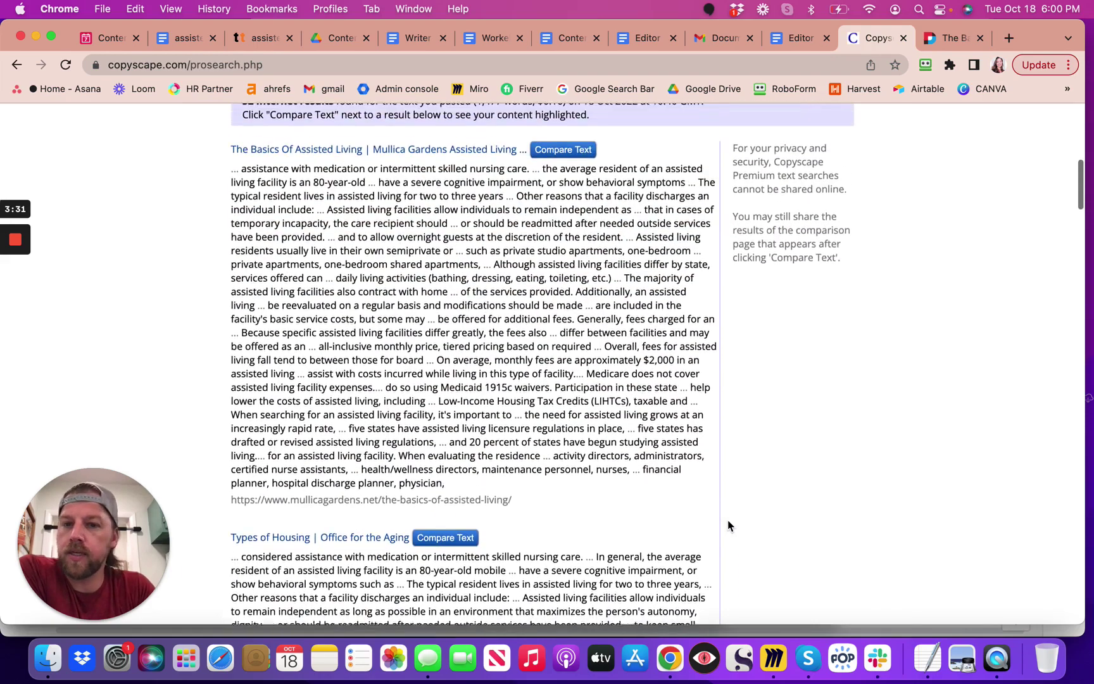
{"action": "scroll", "coordinate": [727, 524], "scroll_direction": "up", "scroll_amount": 1}
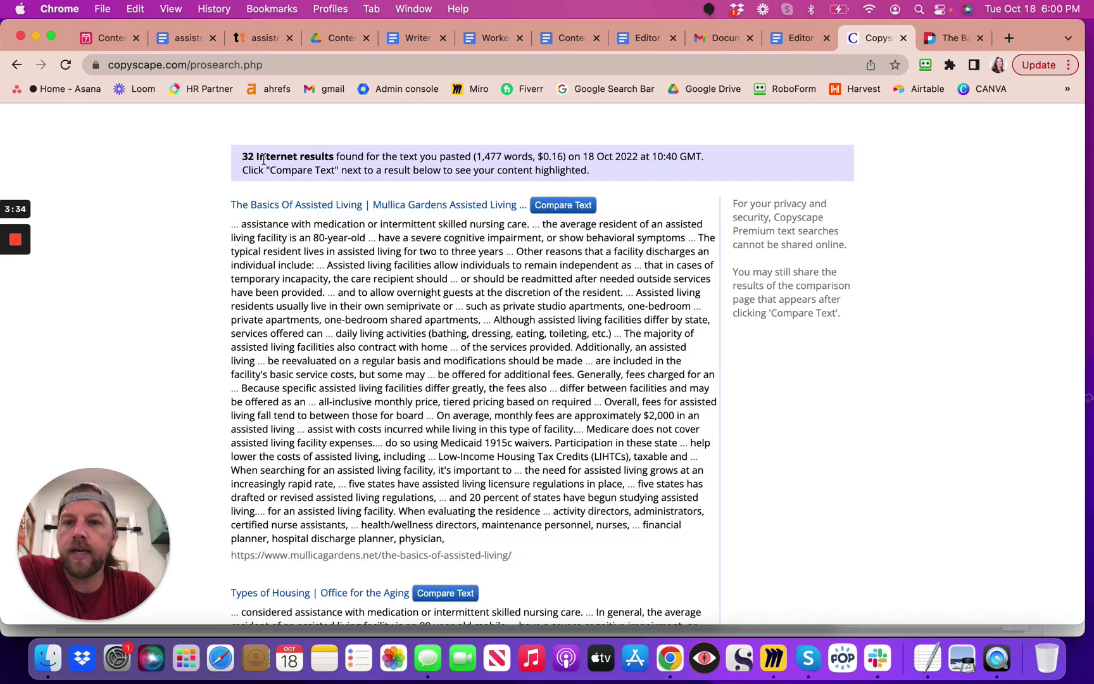
{"action": "left_click_drag", "start_coordinate": [241, 161], "coordinate": [291, 161]}
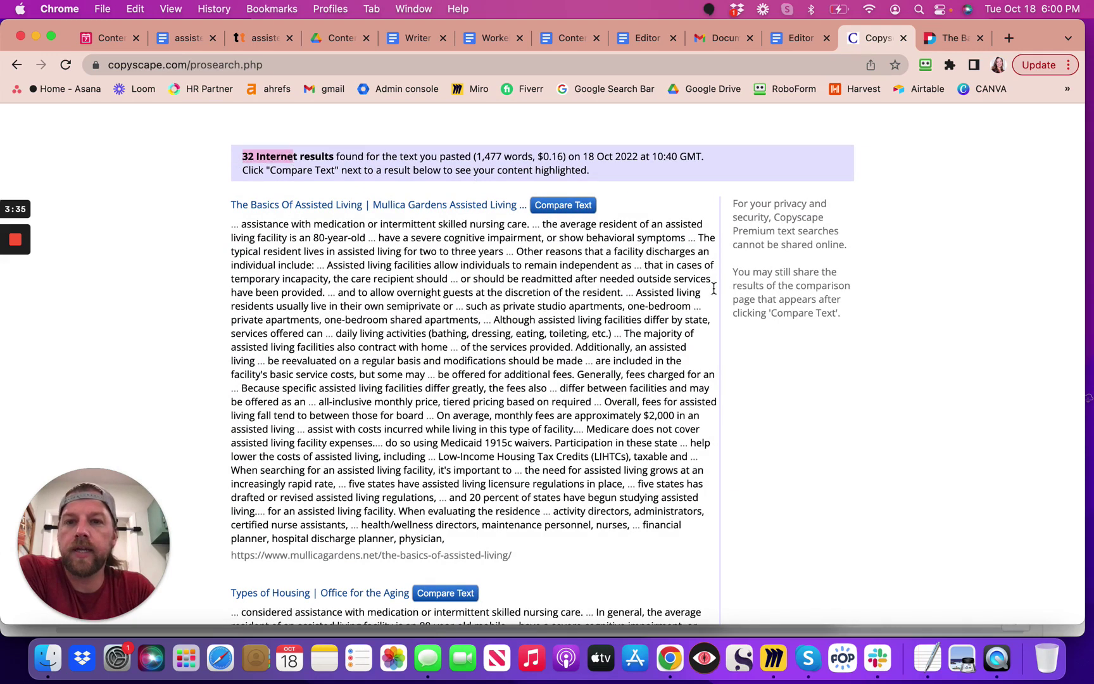
{"action": "scroll", "coordinate": [714, 288], "scroll_direction": "up", "scroll_amount": 5}
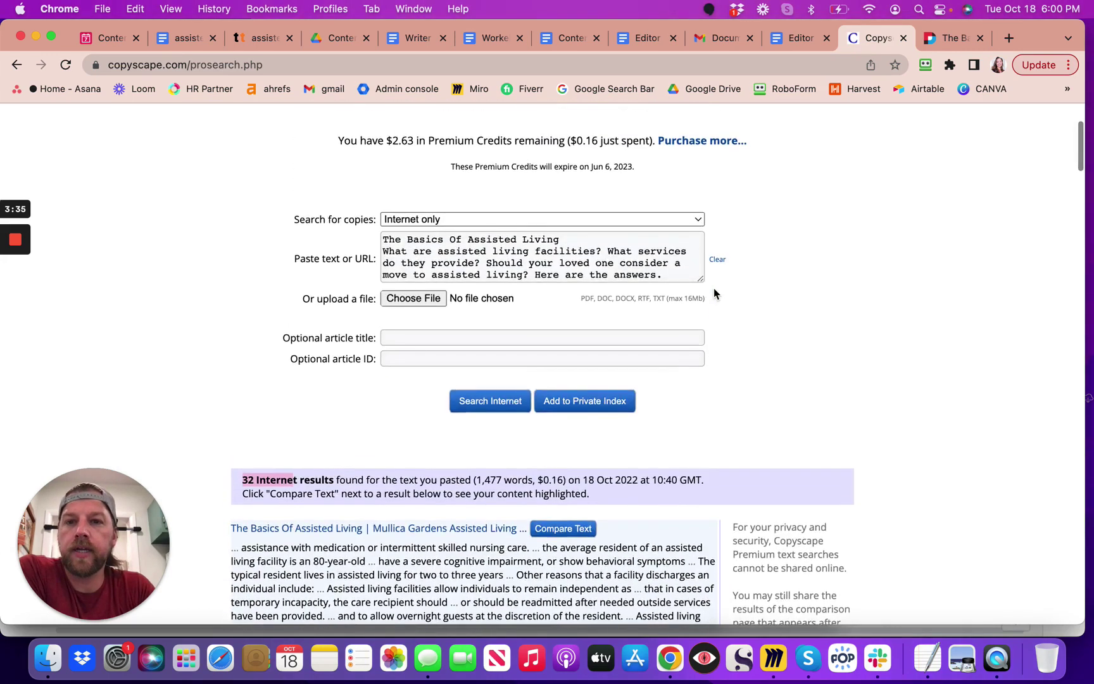
{"action": "scroll", "coordinate": [714, 290], "scroll_direction": "up", "scroll_amount": 3}
{"action": "scroll", "coordinate": [713, 290], "scroll_direction": "down", "scroll_amount": 3}
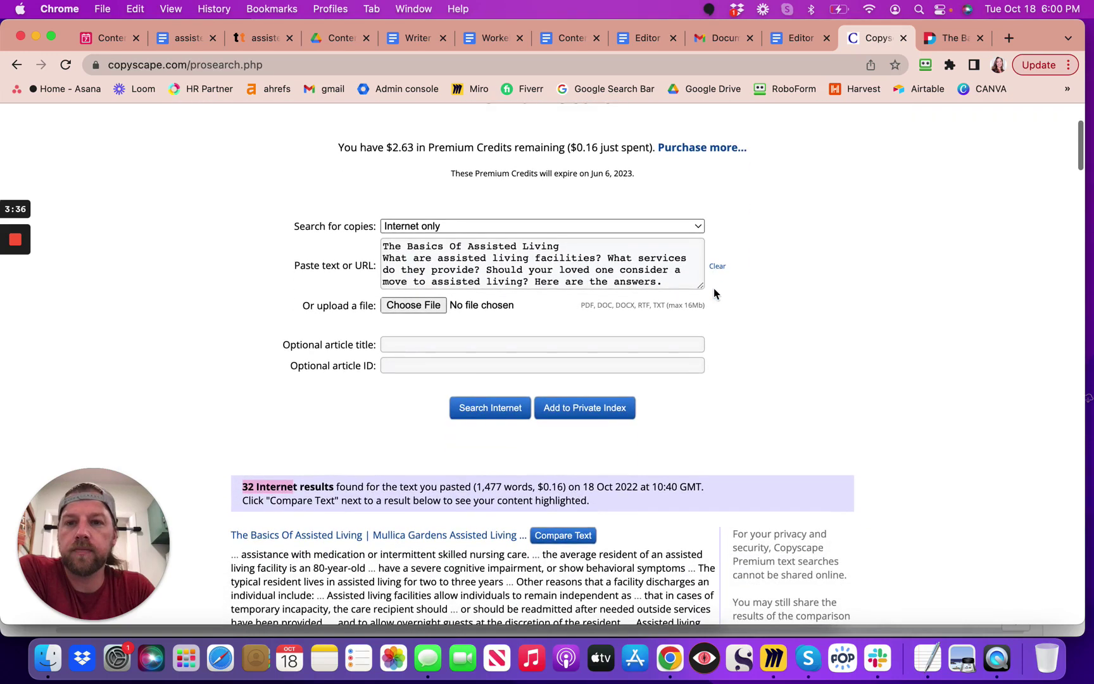
{"action": "scroll", "coordinate": [714, 293], "scroll_direction": "down", "scroll_amount": 1}
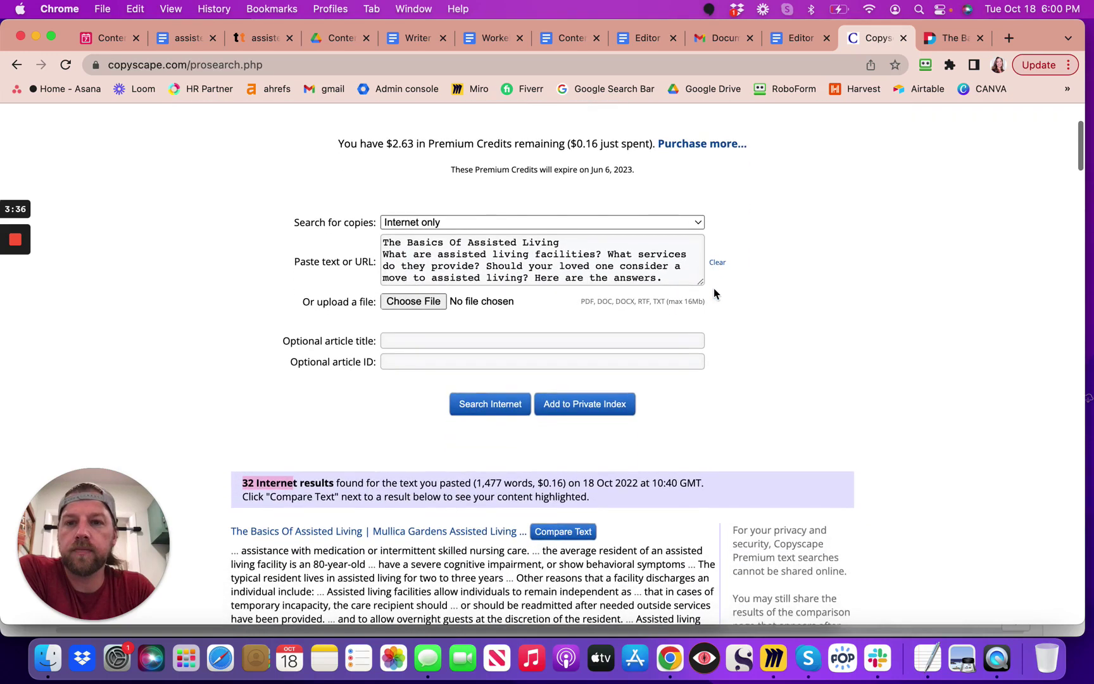
Step: Go back to the original Basics Of Assisted Living article and reread it from its title
{"action": "left_click", "coordinate": [942, 41]}
{"action": "left_click", "coordinate": [804, 332]}
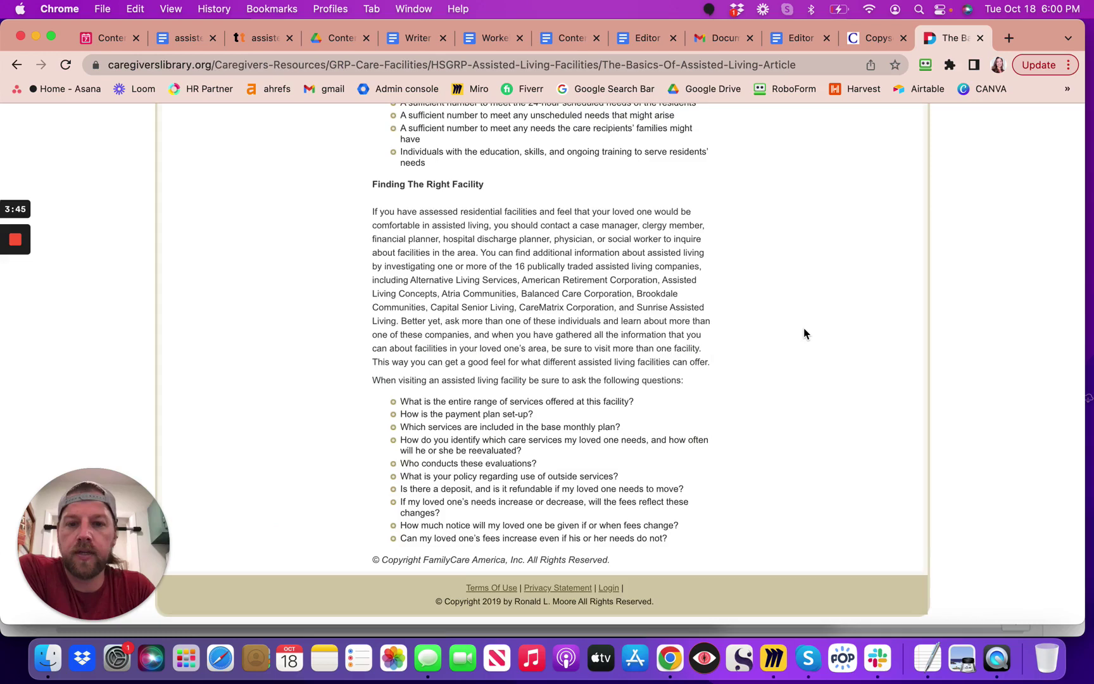
{"action": "scroll", "coordinate": [804, 332], "scroll_direction": "up", "scroll_amount": 15}
{"action": "scroll", "coordinate": [804, 332], "scroll_direction": "up", "scroll_amount": 2}
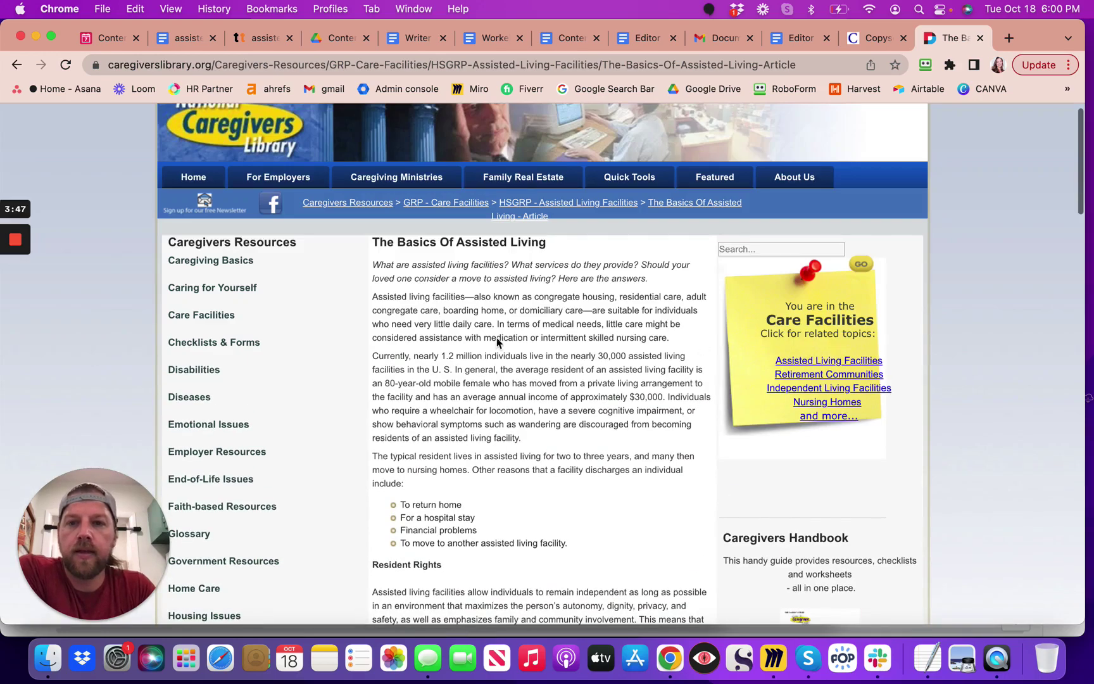
{"action": "scroll", "coordinate": [497, 342], "scroll_direction": "up", "scroll_amount": 1}
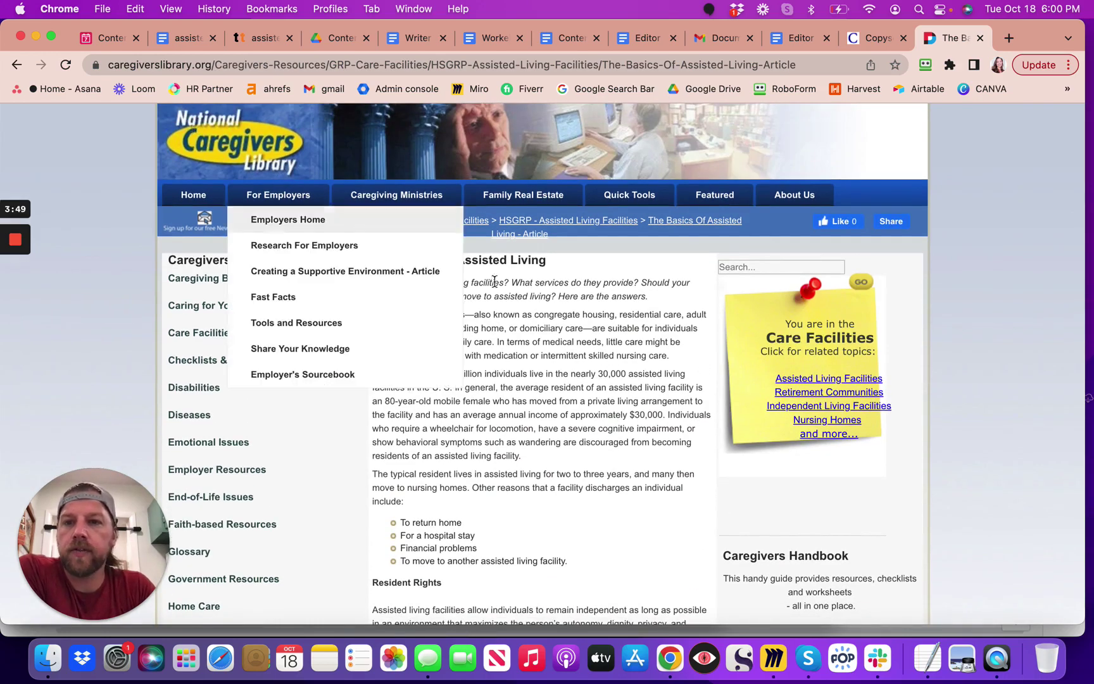
{"action": "scroll", "coordinate": [603, 430], "scroll_direction": "down", "scroll_amount": 3}
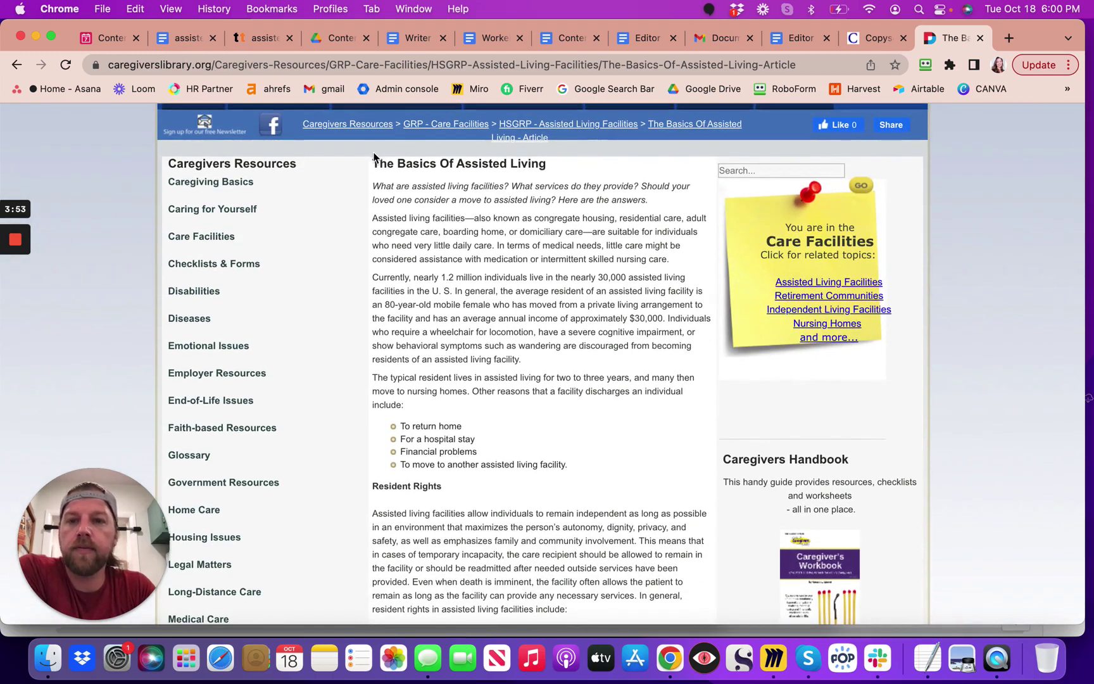
{"action": "left_click_drag", "start_coordinate": [397, 180], "coordinate": [515, 415]}
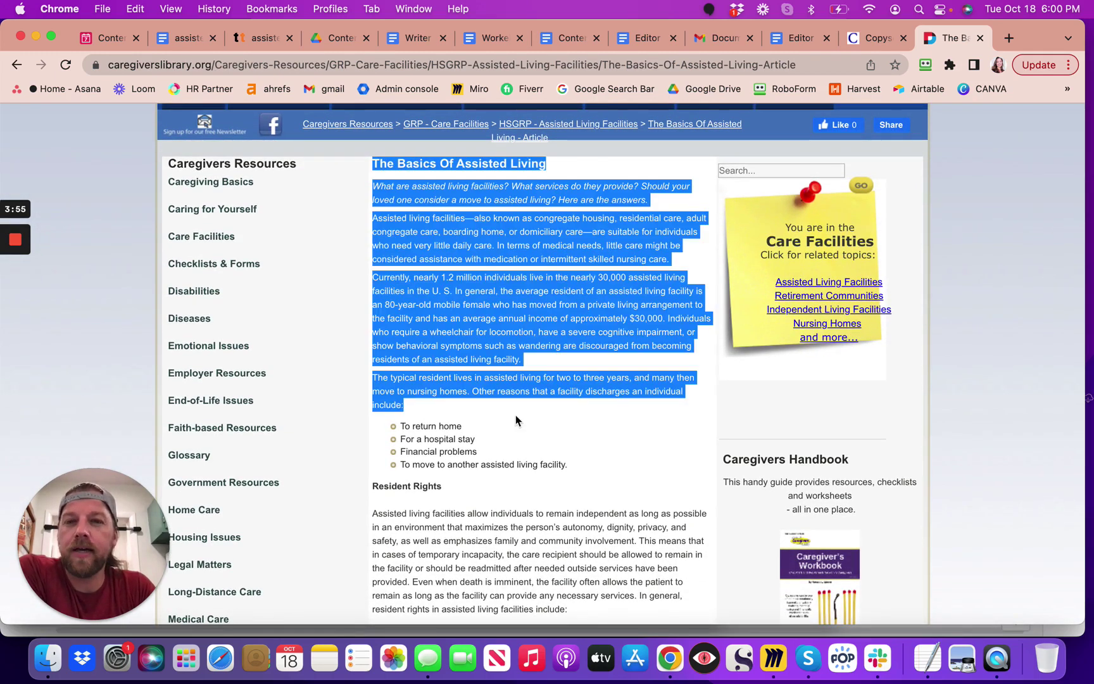
{"action": "left_click", "coordinate": [516, 424]}
{"action": "scroll", "coordinate": [517, 424], "scroll_direction": "down", "scroll_amount": 10}
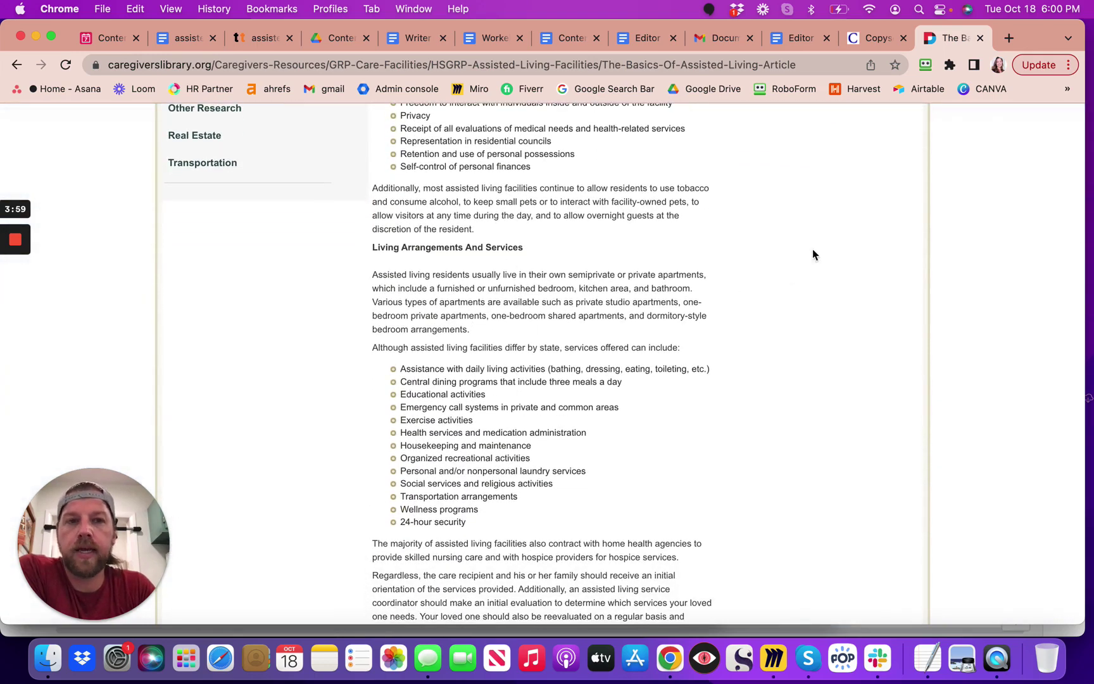
Step: Open Compare Text for the Mullica Gardens result in Copyscape
{"action": "left_click", "coordinate": [861, 37]}
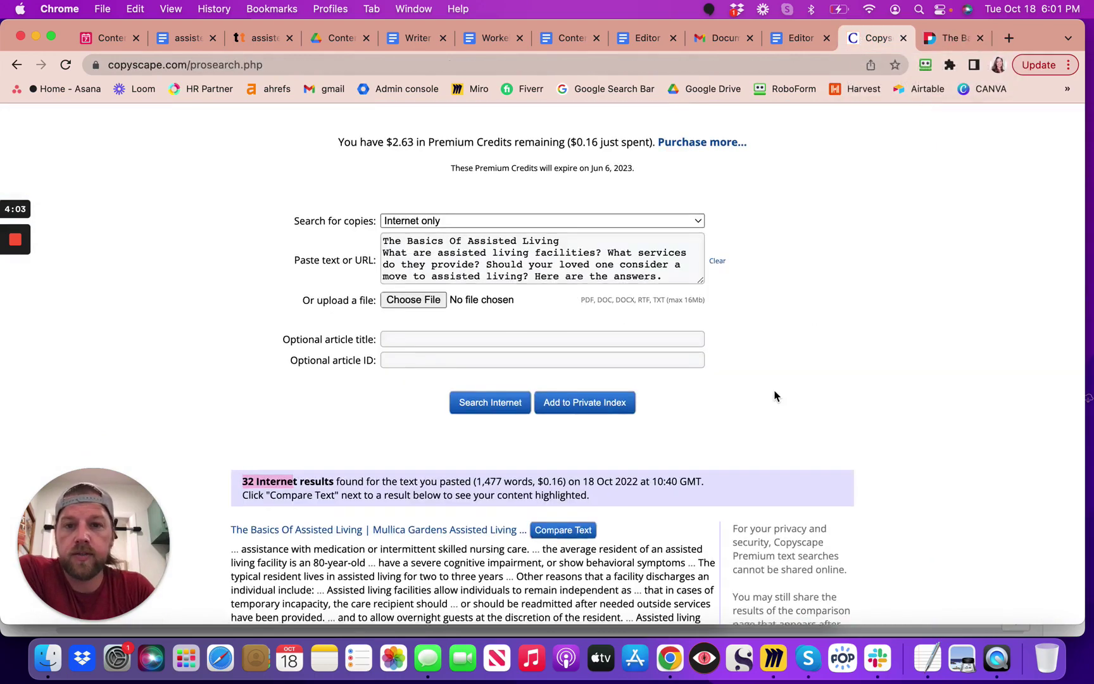
{"action": "scroll", "coordinate": [775, 396], "scroll_direction": "down", "scroll_amount": 10}
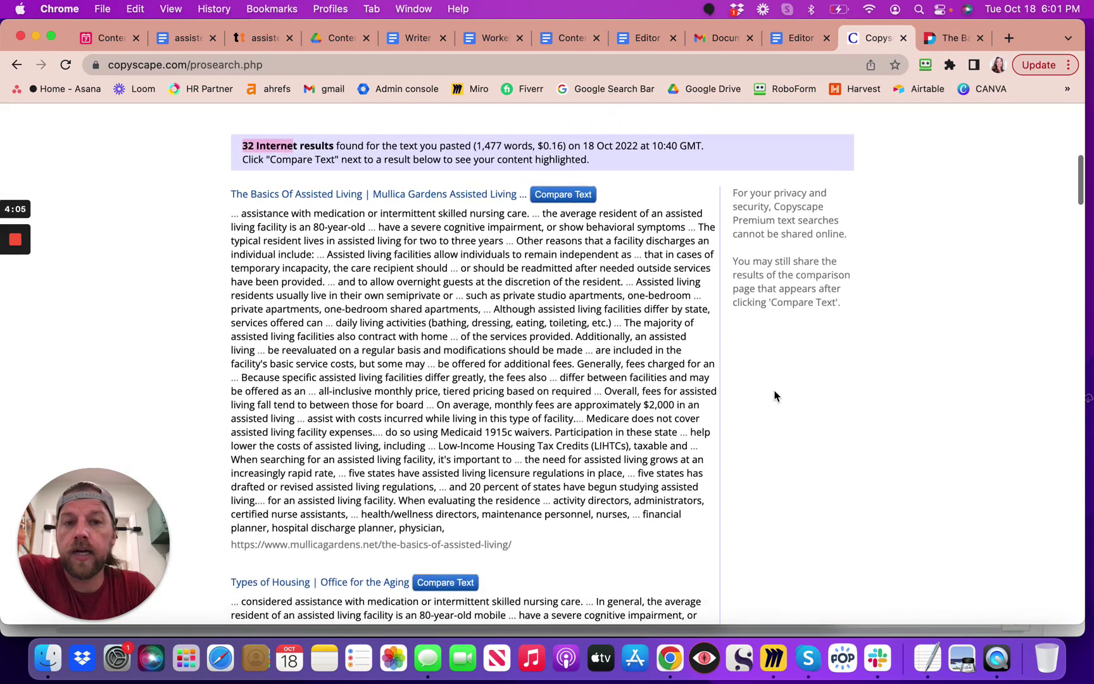
{"action": "scroll", "coordinate": [775, 396], "scroll_direction": "up", "scroll_amount": 10}
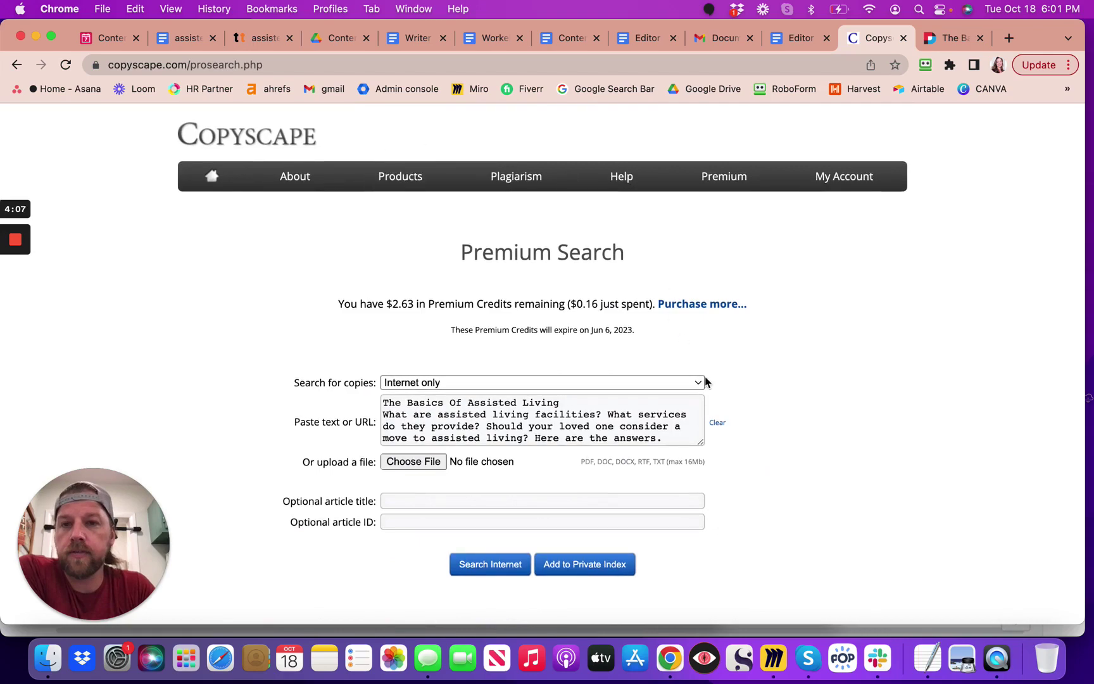
{"action": "scroll", "coordinate": [705, 381], "scroll_direction": "down", "scroll_amount": 12}
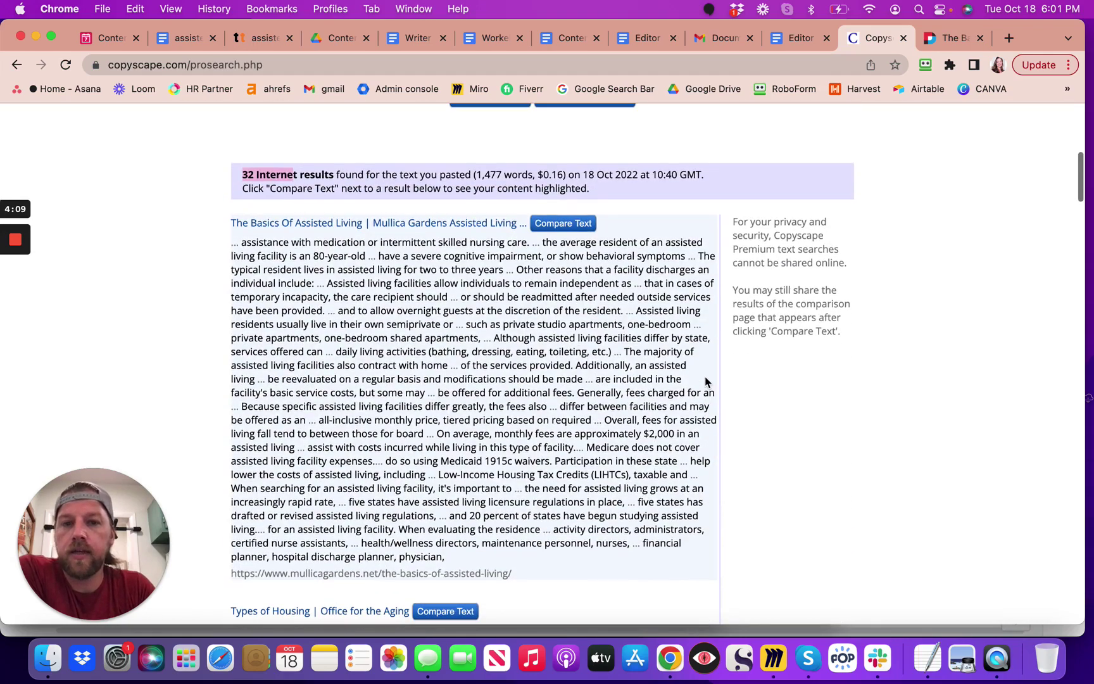
{"action": "scroll", "coordinate": [706, 380], "scroll_direction": "down", "scroll_amount": 1}
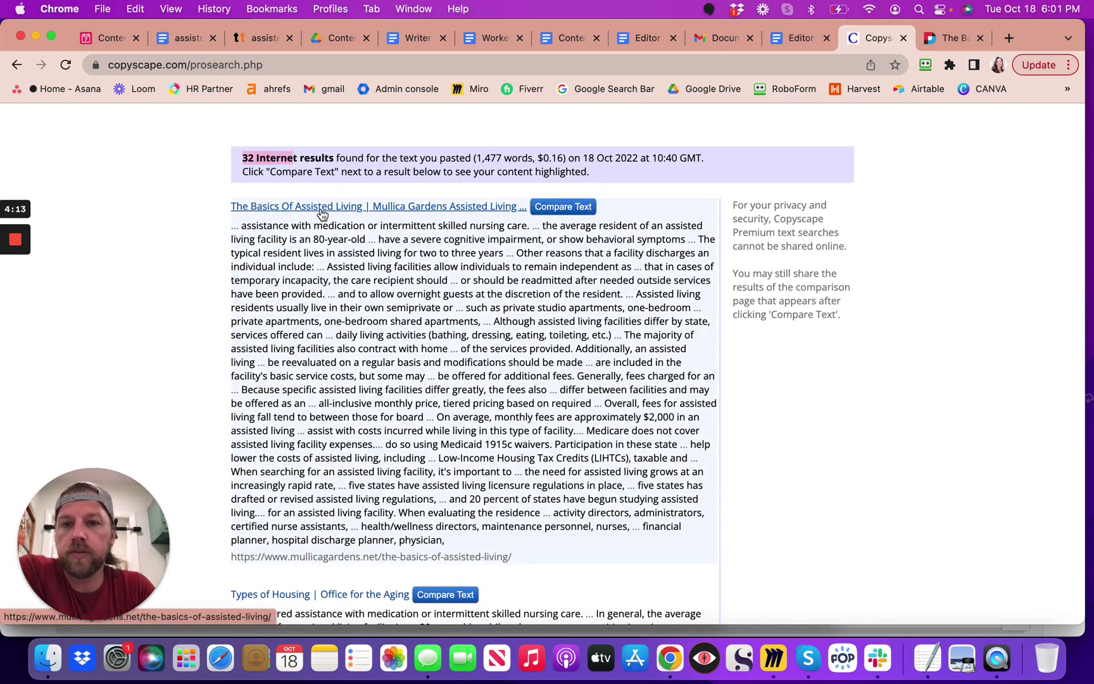
{"action": "left_click", "coordinate": [561, 210]}
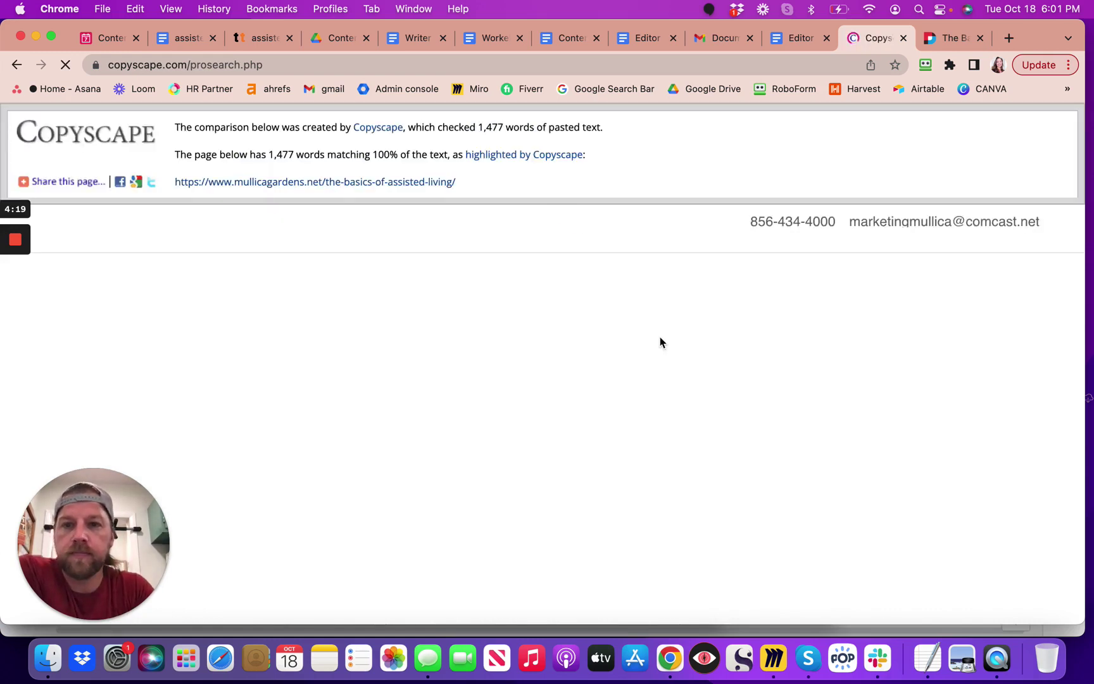
Step: Scroll through the comparison showing all 1,477 words matching 100%
{"action": "scroll", "coordinate": [660, 339], "scroll_direction": "down", "scroll_amount": 5}
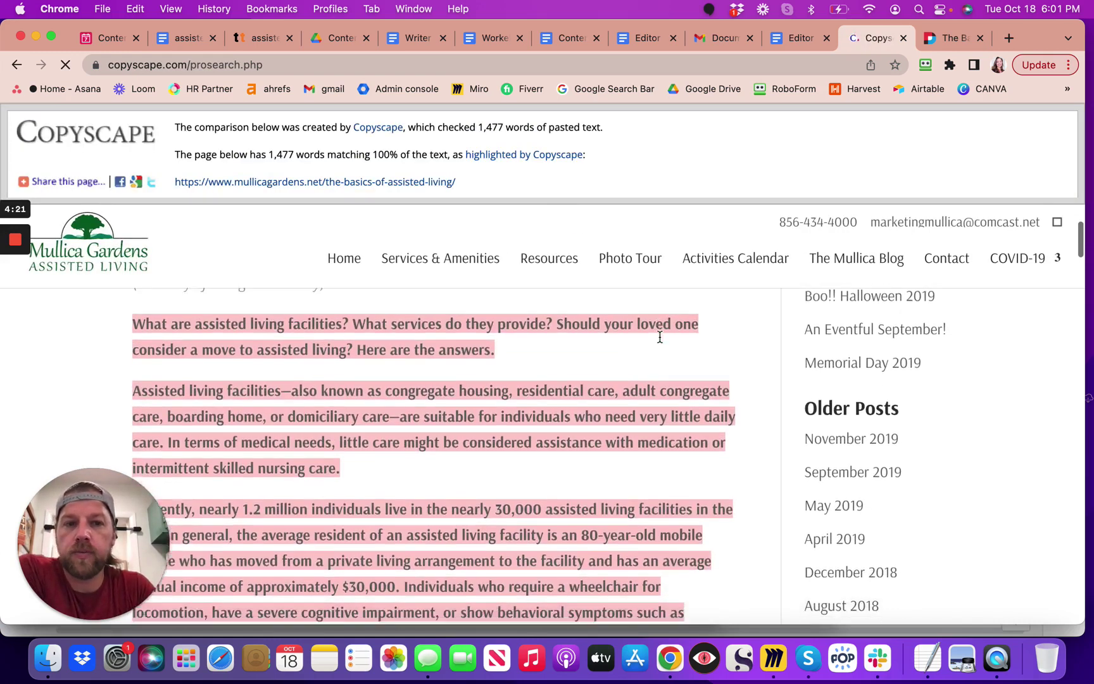
{"action": "scroll", "coordinate": [660, 336], "scroll_direction": "down", "scroll_amount": 15}
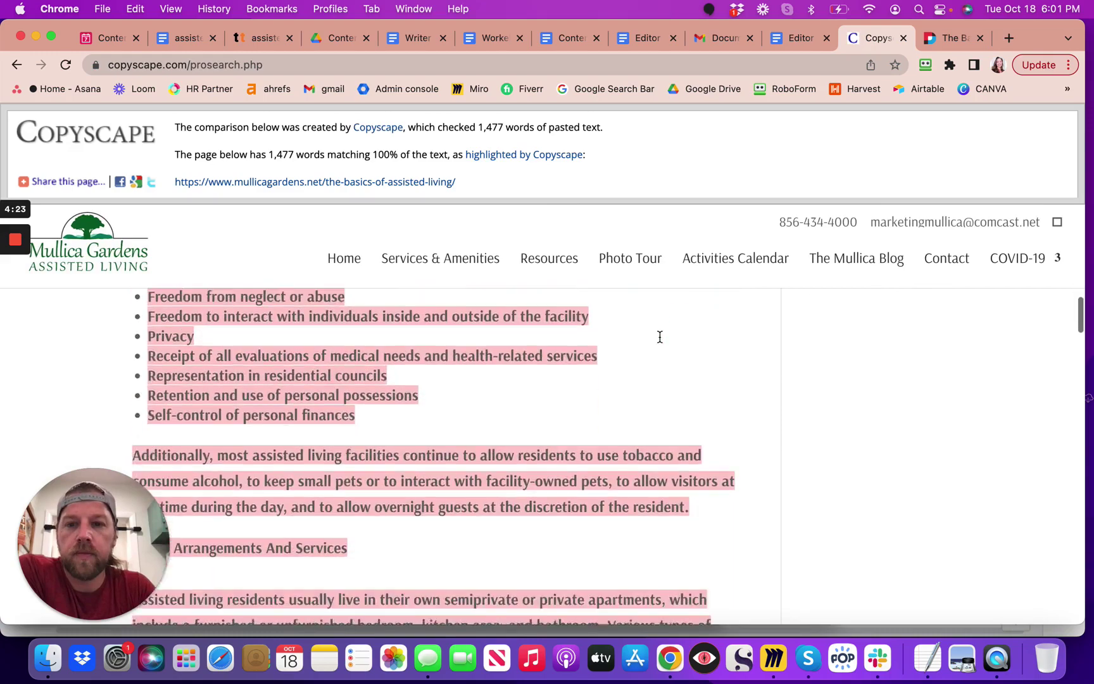
{"action": "scroll", "coordinate": [660, 336], "scroll_direction": "down", "scroll_amount": 15}
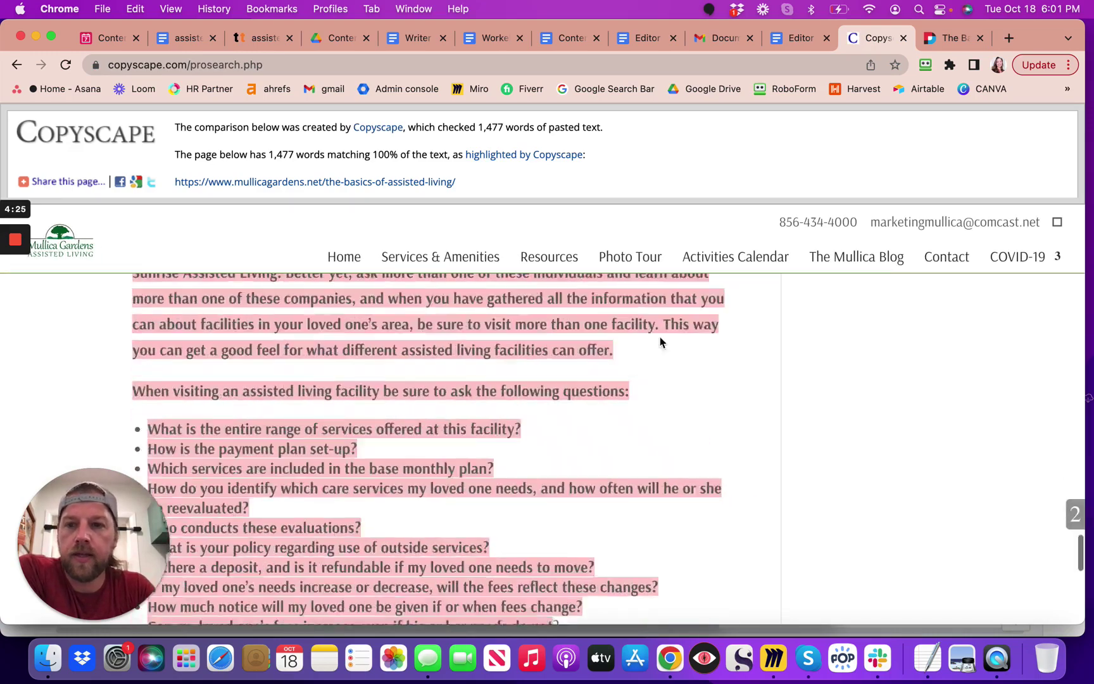
{"action": "scroll", "coordinate": [660, 342], "scroll_direction": "down", "scroll_amount": 10}
{"action": "scroll", "coordinate": [659, 342], "scroll_direction": "up", "scroll_amount": 20}
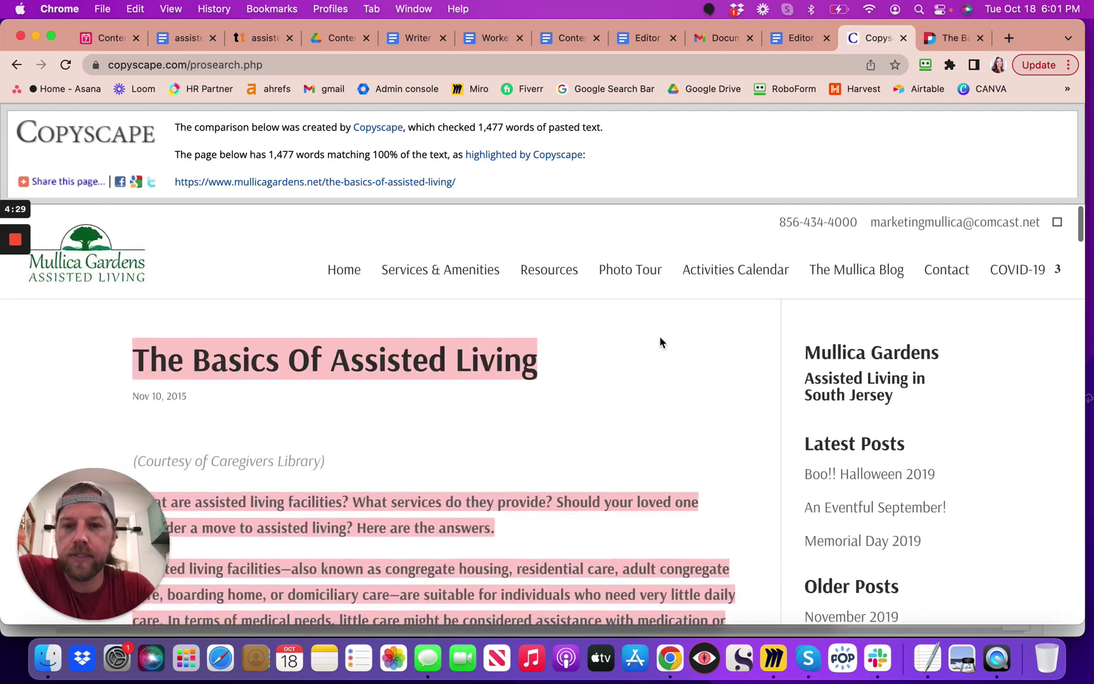
{"action": "scroll", "coordinate": [660, 342], "scroll_direction": "down", "scroll_amount": 10}
{"action": "scroll", "coordinate": [660, 342], "scroll_direction": "down", "scroll_amount": 3}
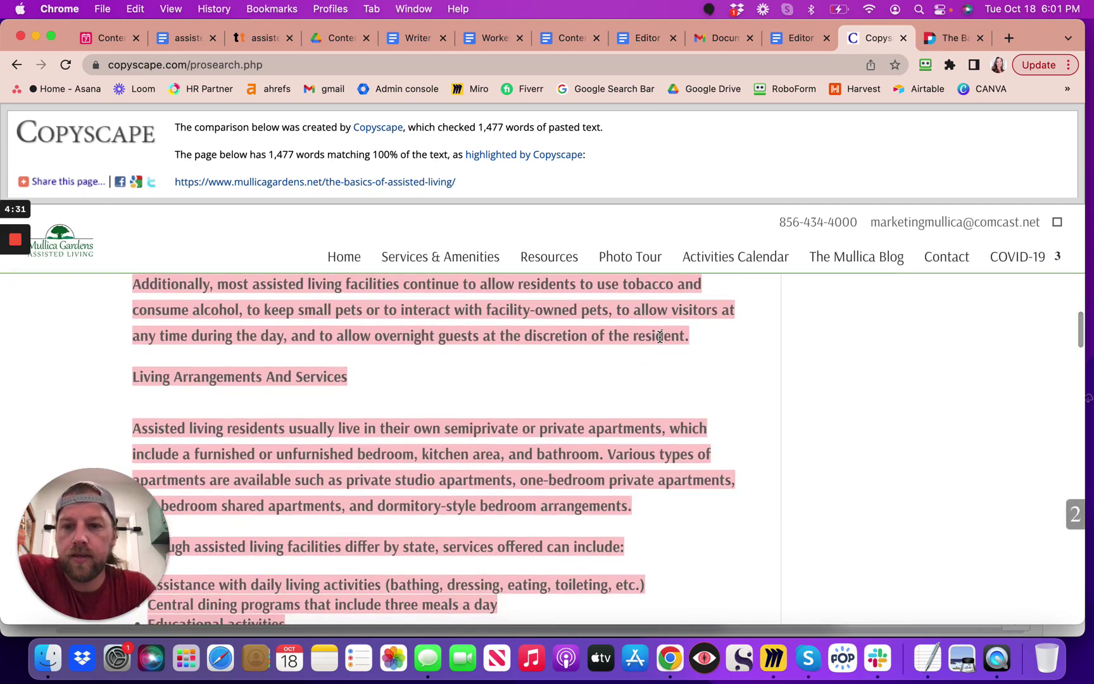
{"action": "scroll", "coordinate": [659, 342], "scroll_direction": "down", "scroll_amount": 10}
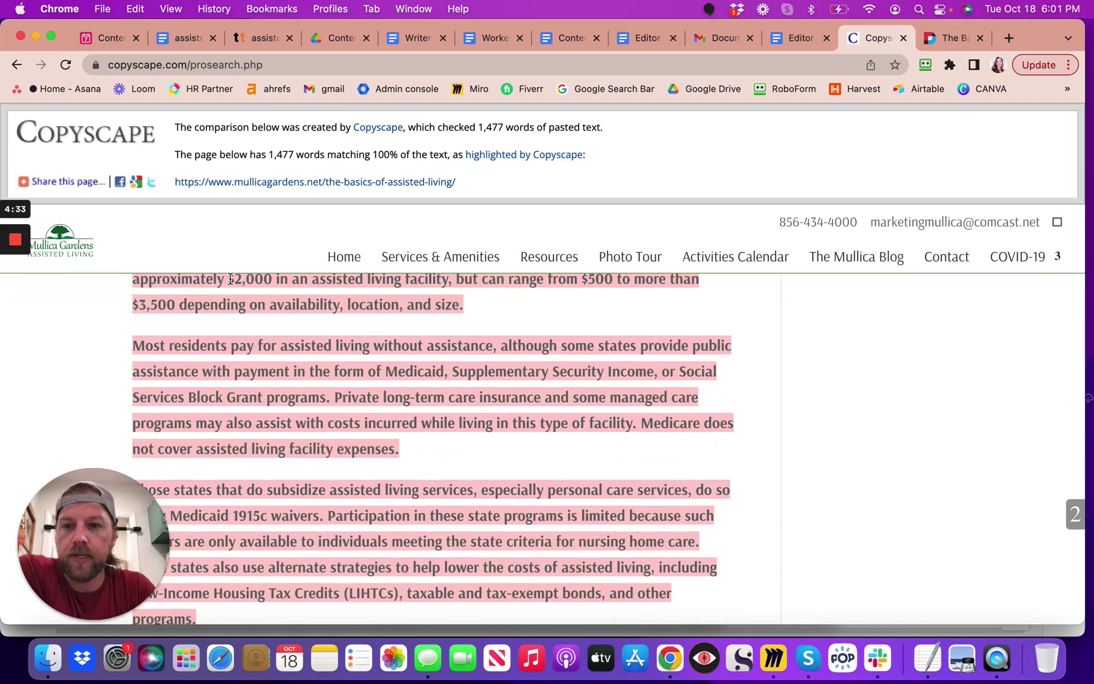
Step: Return to the results list and scroll through further matches such as Ideal Senior Living
{"action": "left_click", "coordinate": [16, 64]}
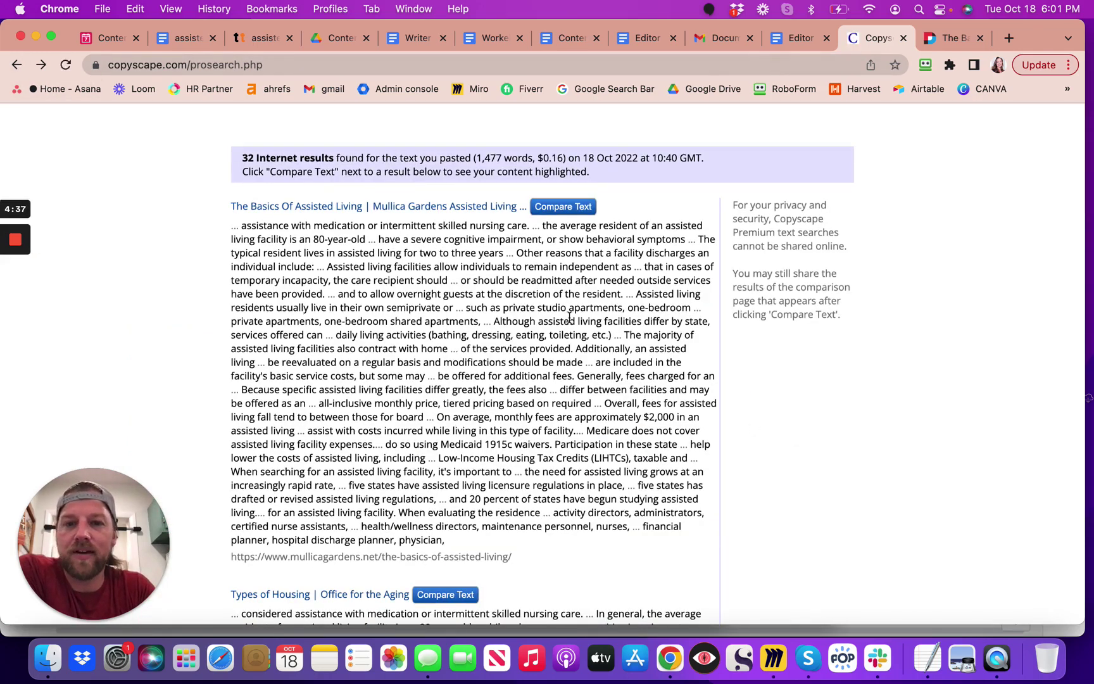
{"action": "scroll", "coordinate": [548, 383], "scroll_direction": "down", "scroll_amount": 3}
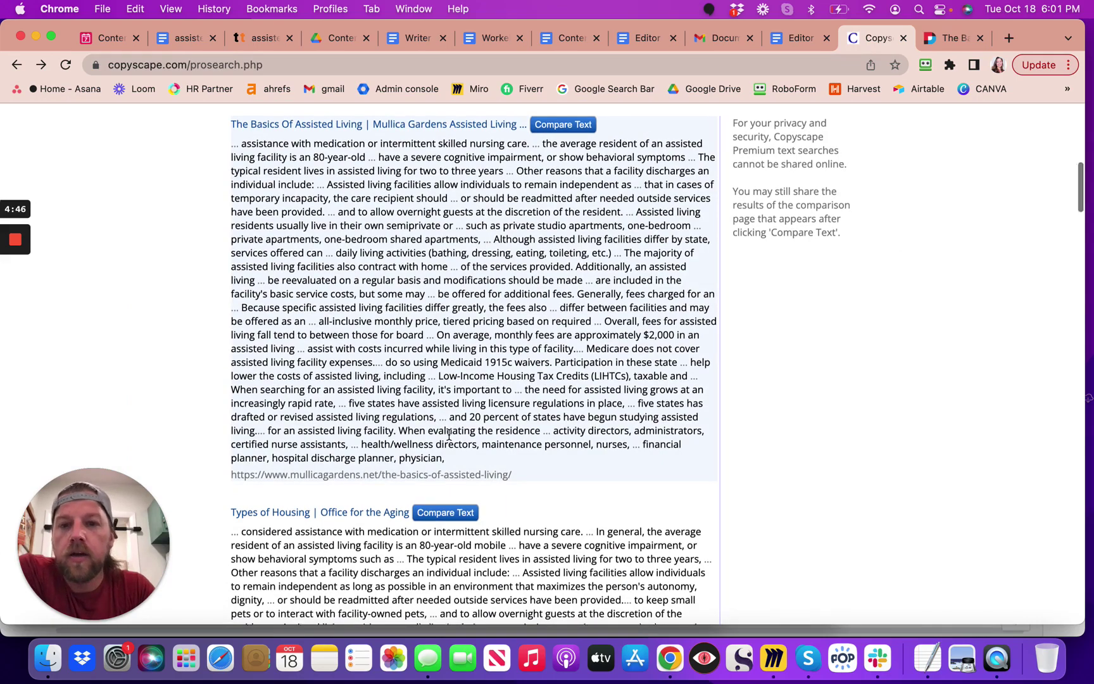
{"action": "scroll", "coordinate": [449, 434], "scroll_direction": "down", "scroll_amount": 12}
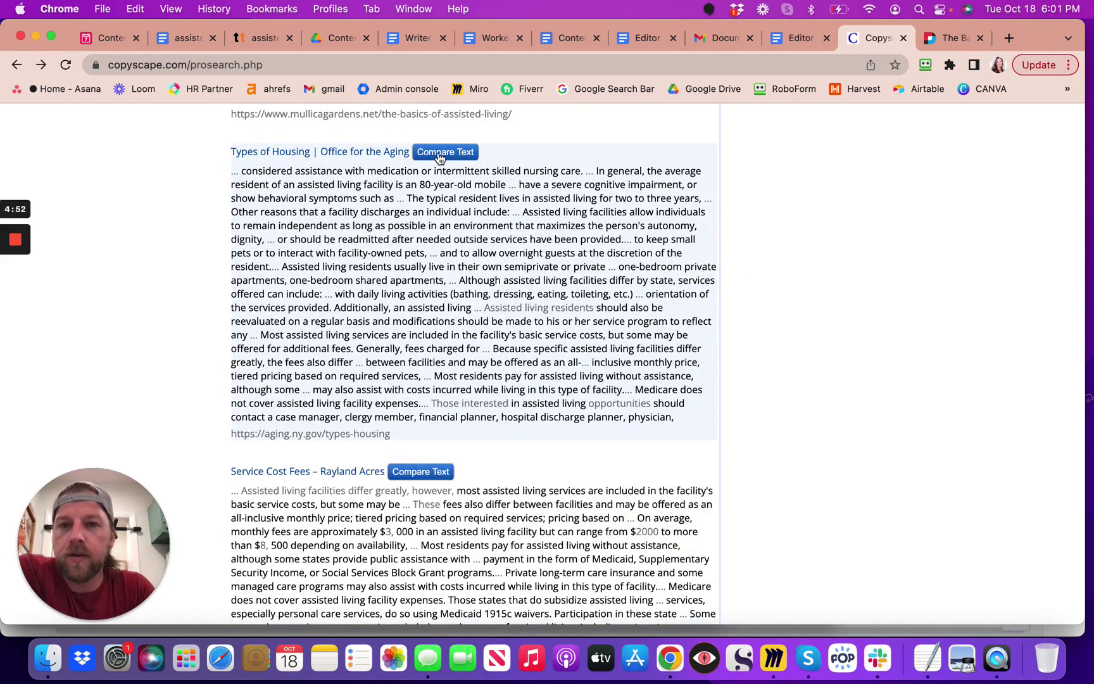
{"action": "scroll", "coordinate": [393, 219], "scroll_direction": "down", "scroll_amount": 11}
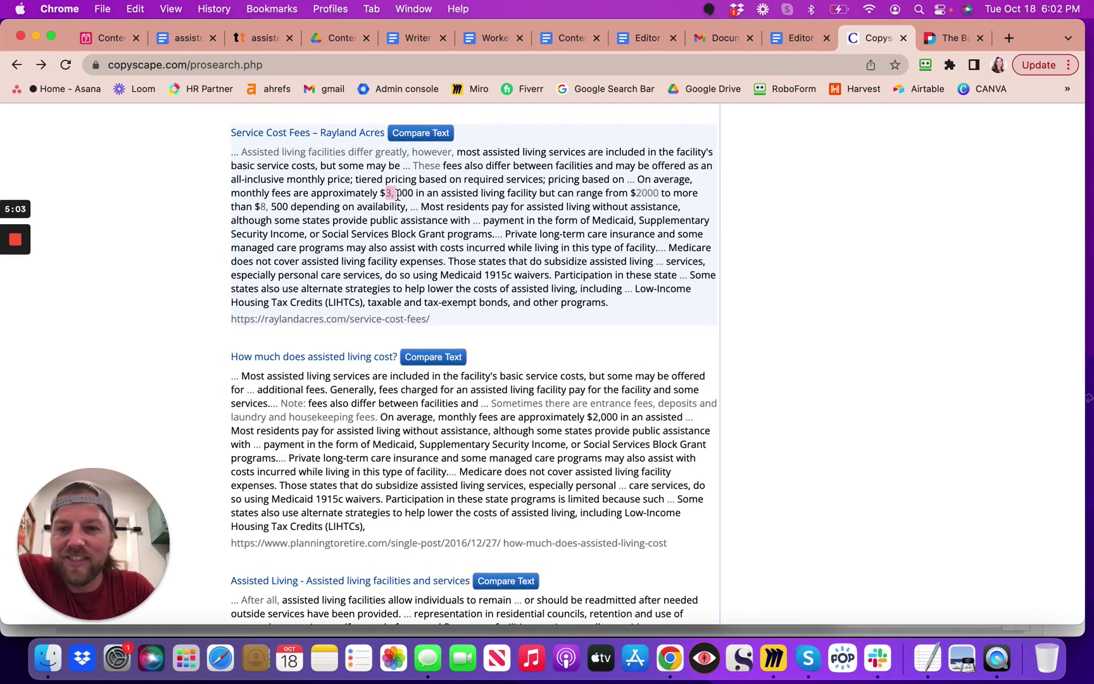
{"action": "scroll", "coordinate": [397, 193], "scroll_direction": "down", "scroll_amount": 1}
{"action": "scroll", "coordinate": [398, 194], "scroll_direction": "up", "scroll_amount": 6}
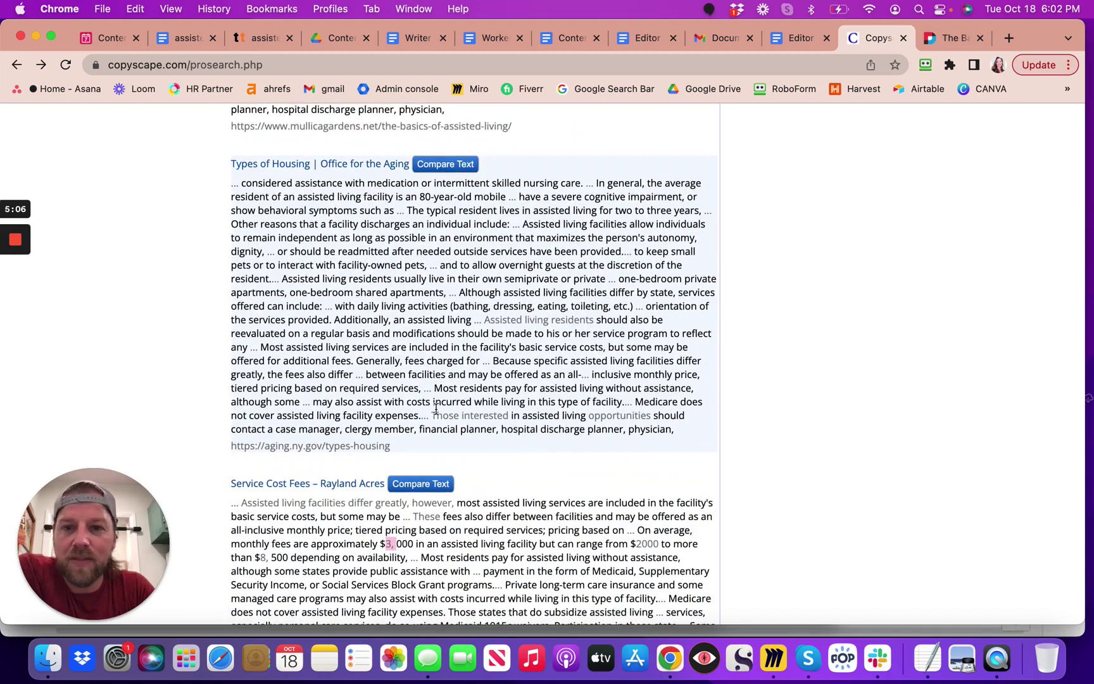
{"action": "scroll", "coordinate": [436, 410], "scroll_direction": "down", "scroll_amount": 3}
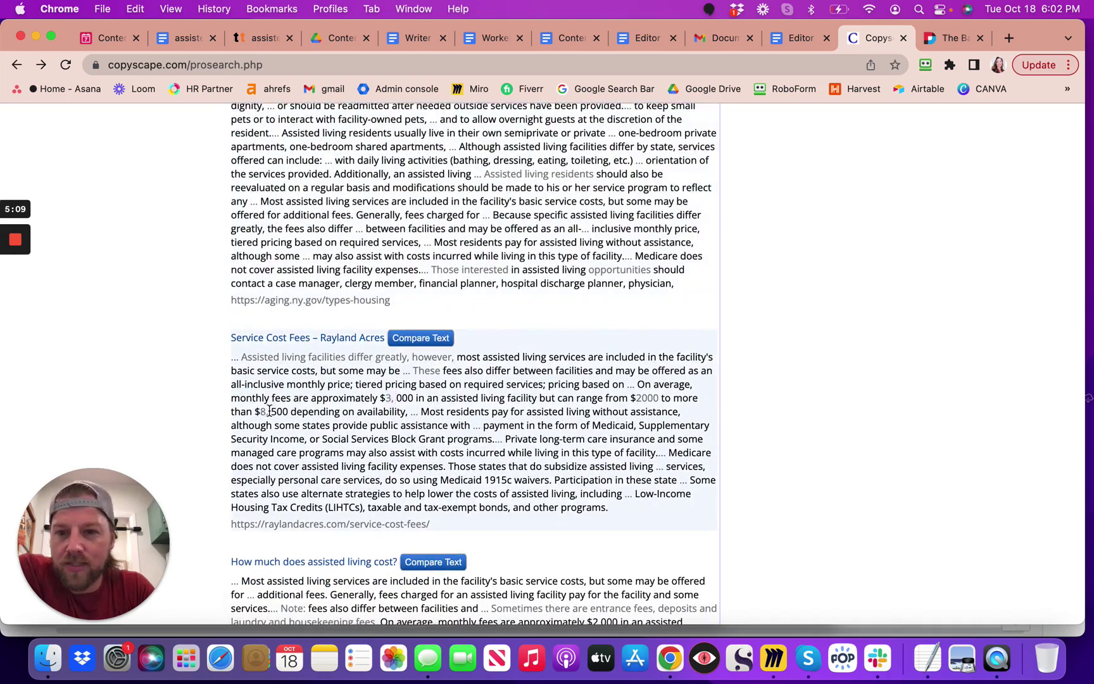
{"action": "scroll", "coordinate": [263, 411], "scroll_direction": "down", "scroll_amount": 6}
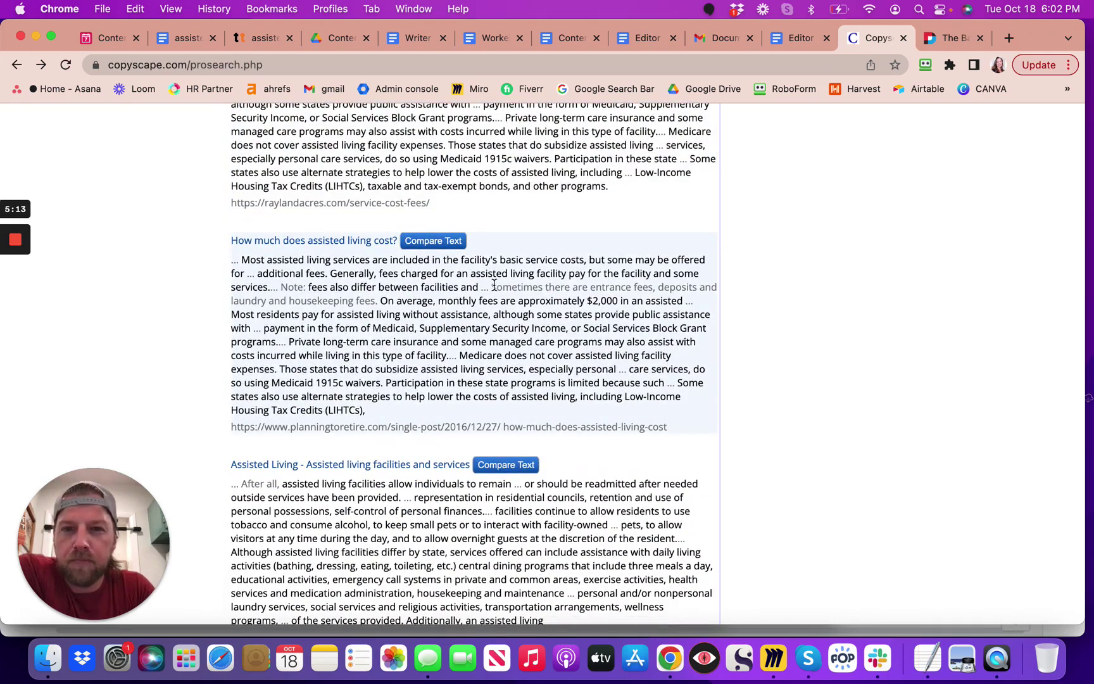
{"action": "scroll", "coordinate": [494, 286], "scroll_direction": "down", "scroll_amount": 2}
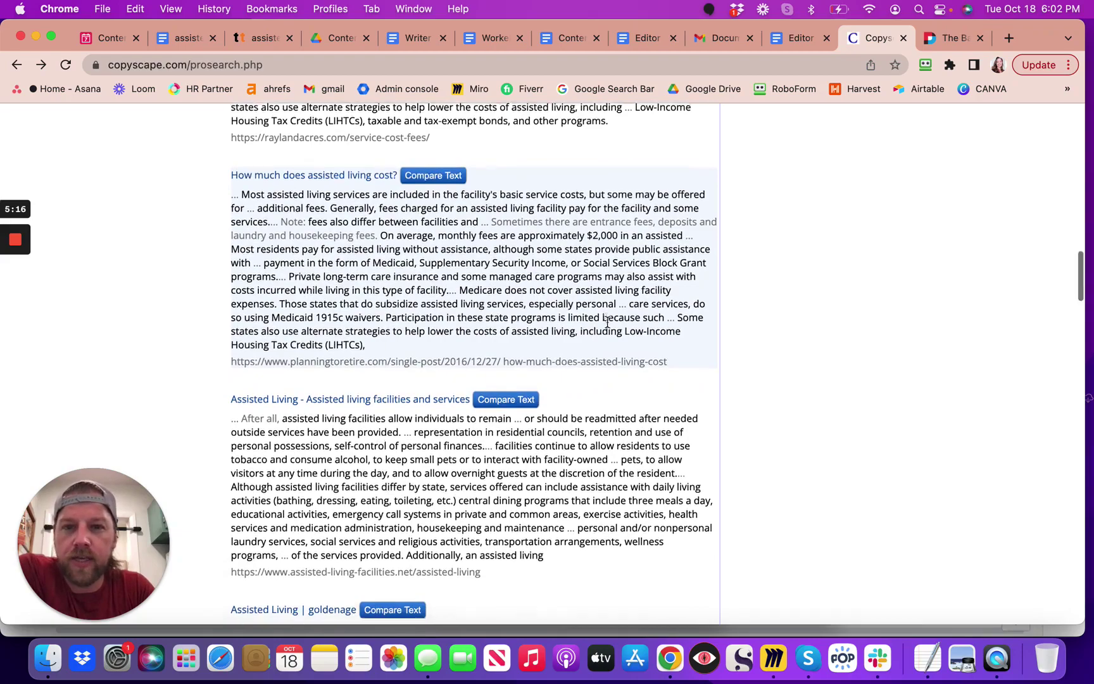
{"action": "scroll", "coordinate": [635, 266], "scroll_direction": "down", "scroll_amount": 4}
{"action": "scroll", "coordinate": [607, 322], "scroll_direction": "down", "scroll_amount": 5}
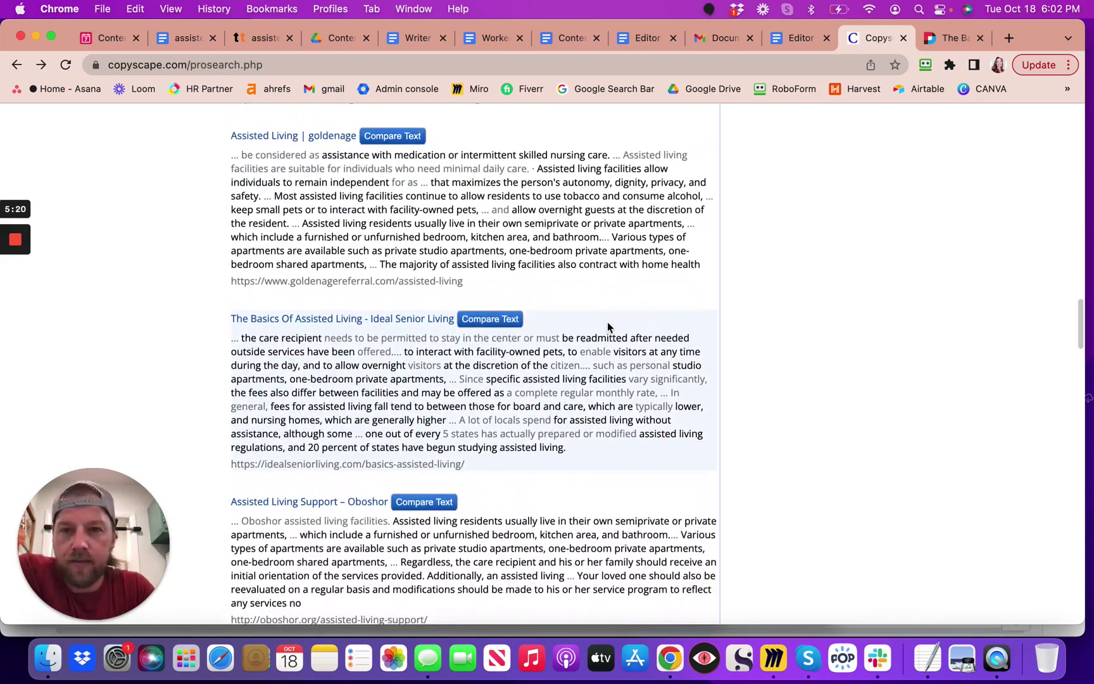
{"action": "scroll", "coordinate": [607, 321], "scroll_direction": "down", "scroll_amount": 2}
{"action": "scroll", "coordinate": [607, 325], "scroll_direction": "down", "scroll_amount": 2}
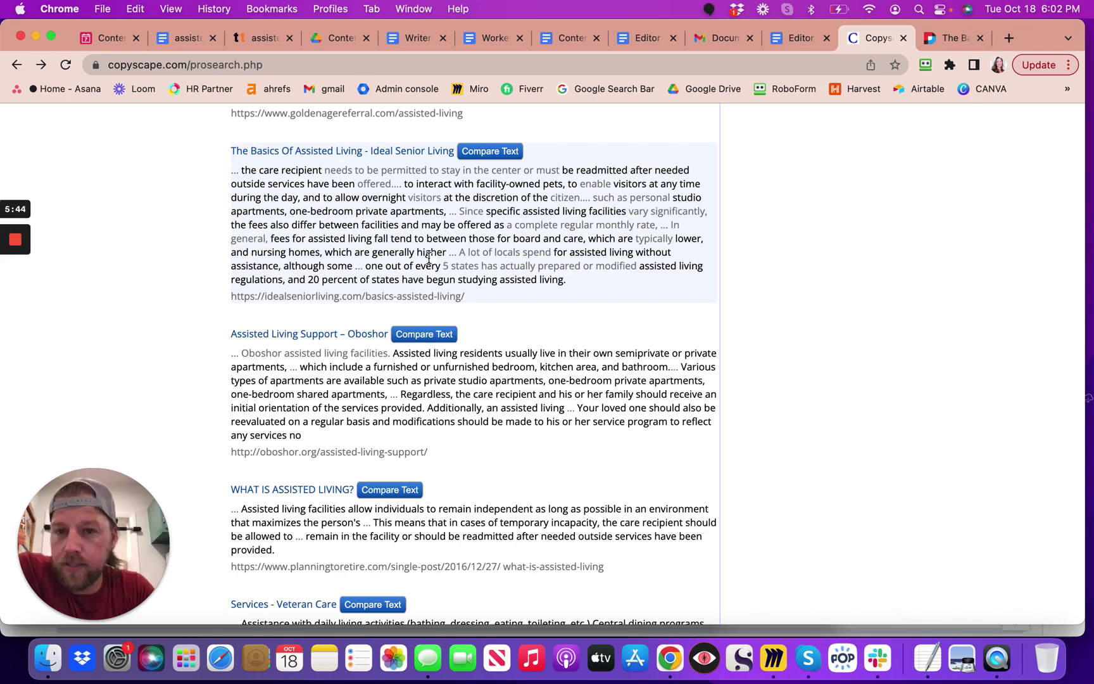
Step: Scroll to the final match, The Merion Blog from Merion Gardens, Carneys Point NJ
{"action": "scroll", "coordinate": [406, 224], "scroll_direction": "down", "scroll_amount": 6}
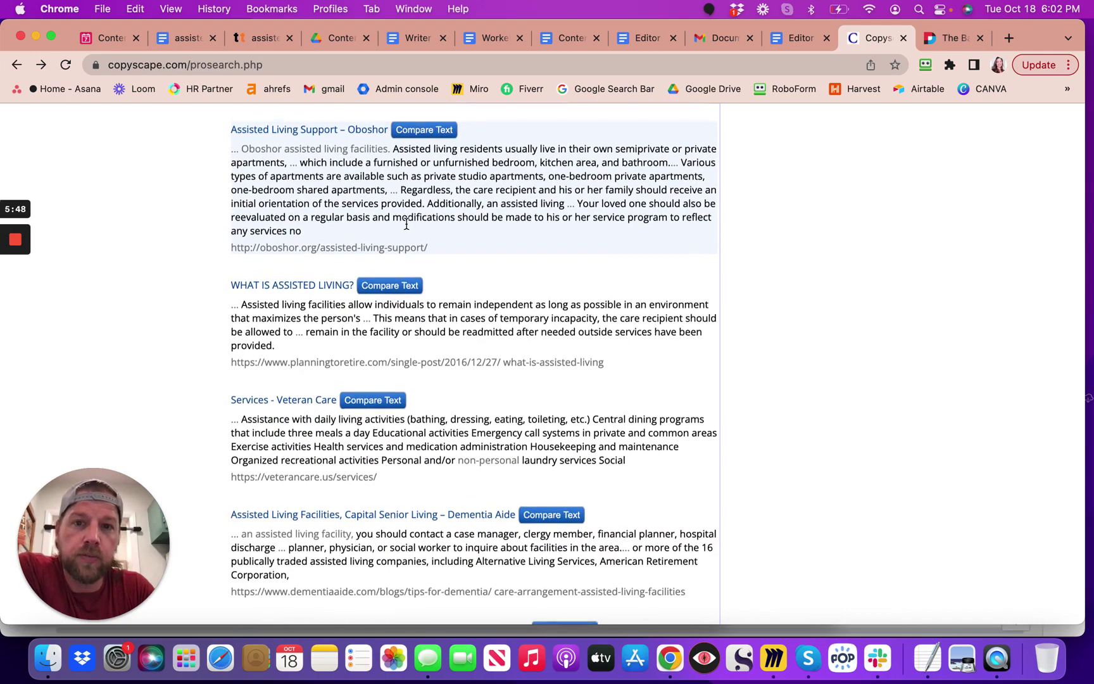
{"action": "scroll", "coordinate": [406, 225], "scroll_direction": "down", "scroll_amount": 3}
{"action": "scroll", "coordinate": [407, 224], "scroll_direction": "down", "scroll_amount": 10}
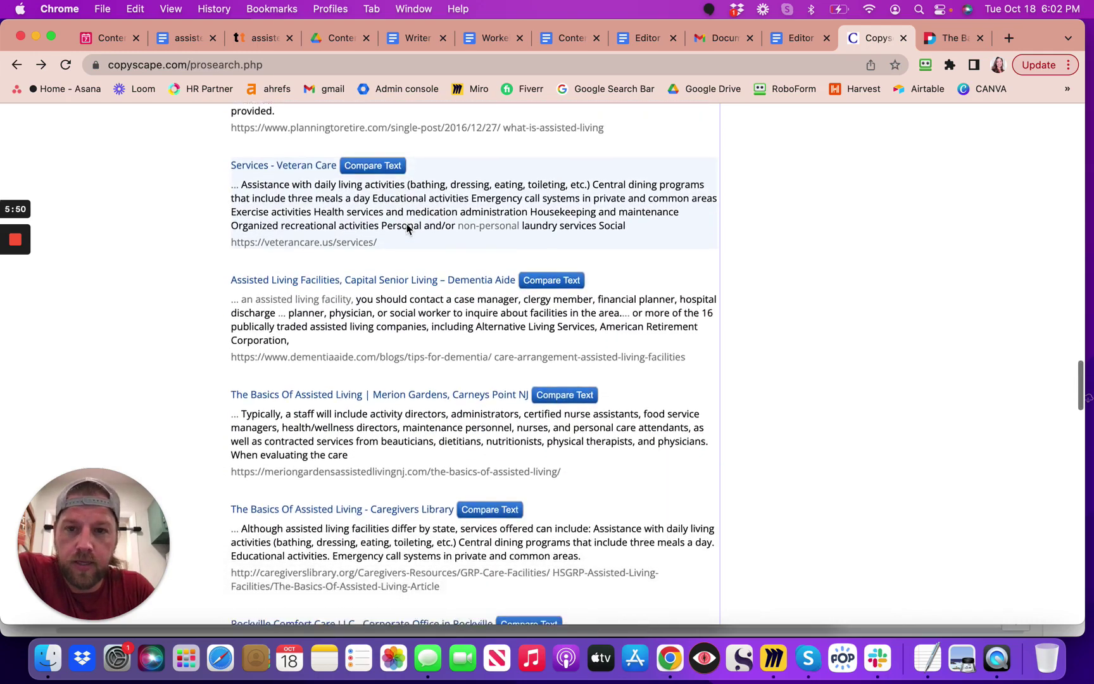
{"action": "scroll", "coordinate": [407, 225], "scroll_direction": "down", "scroll_amount": 10}
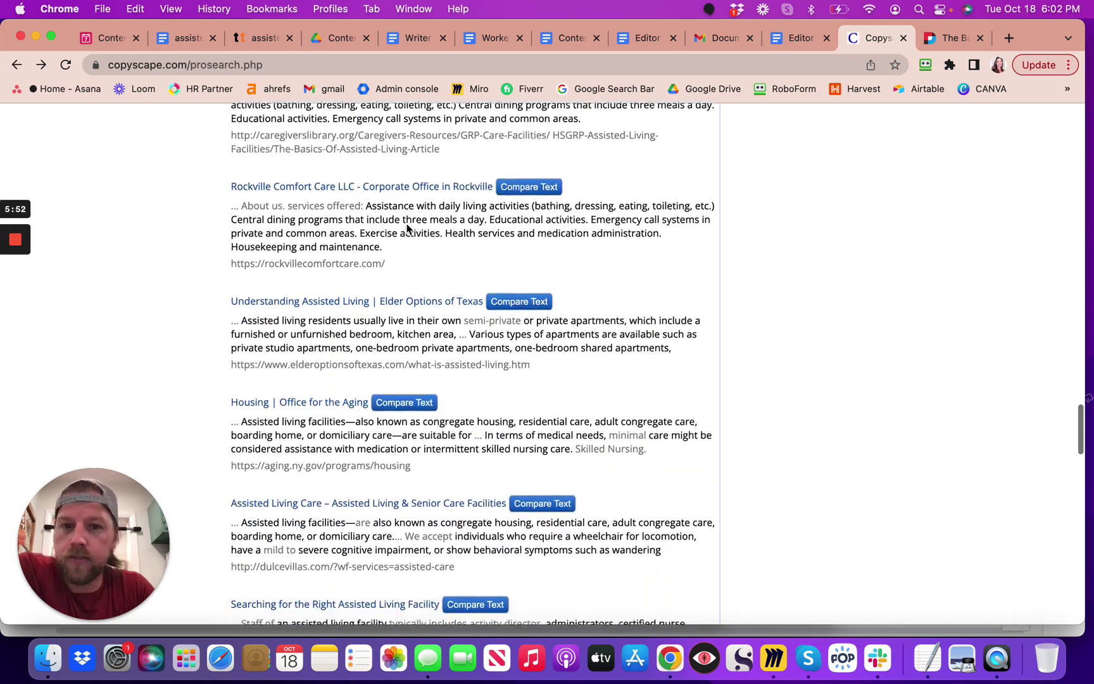
{"action": "scroll", "coordinate": [407, 225], "scroll_direction": "down", "scroll_amount": 11}
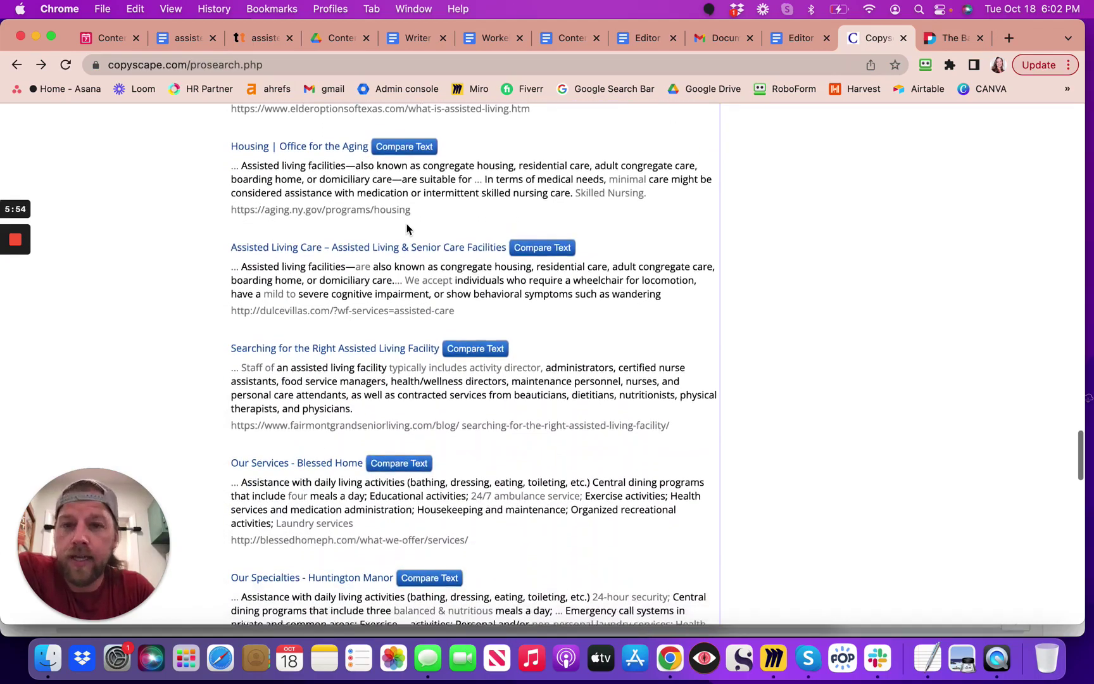
{"action": "scroll", "coordinate": [408, 224], "scroll_direction": "down", "scroll_amount": 8}
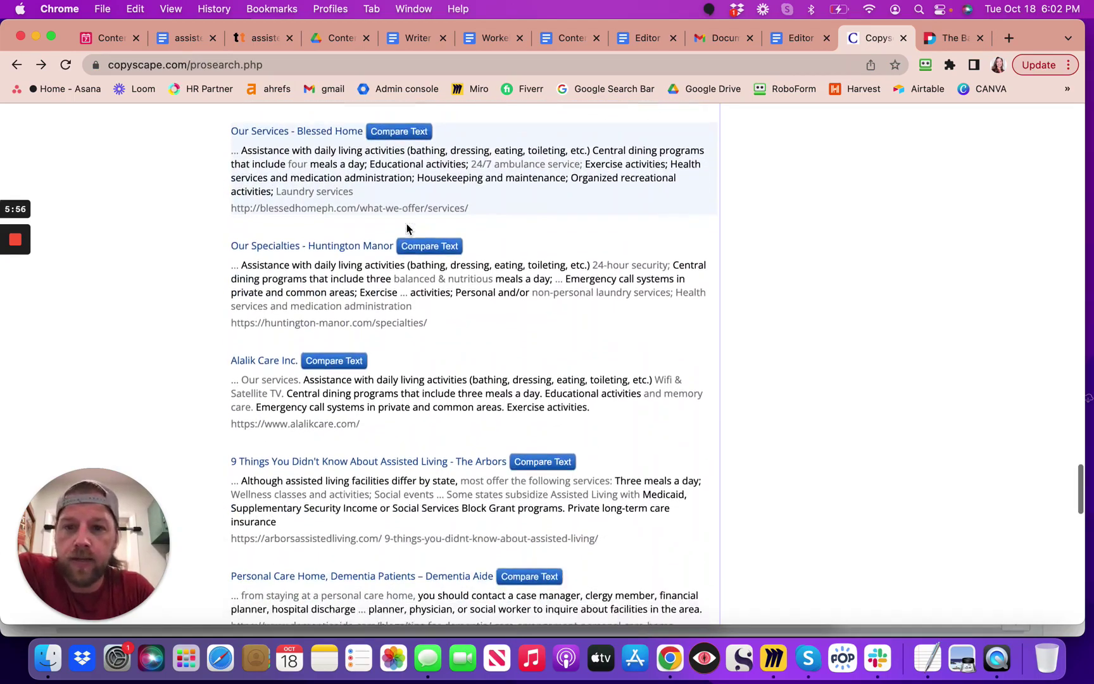
{"action": "scroll", "coordinate": [407, 228], "scroll_direction": "down", "scroll_amount": 11}
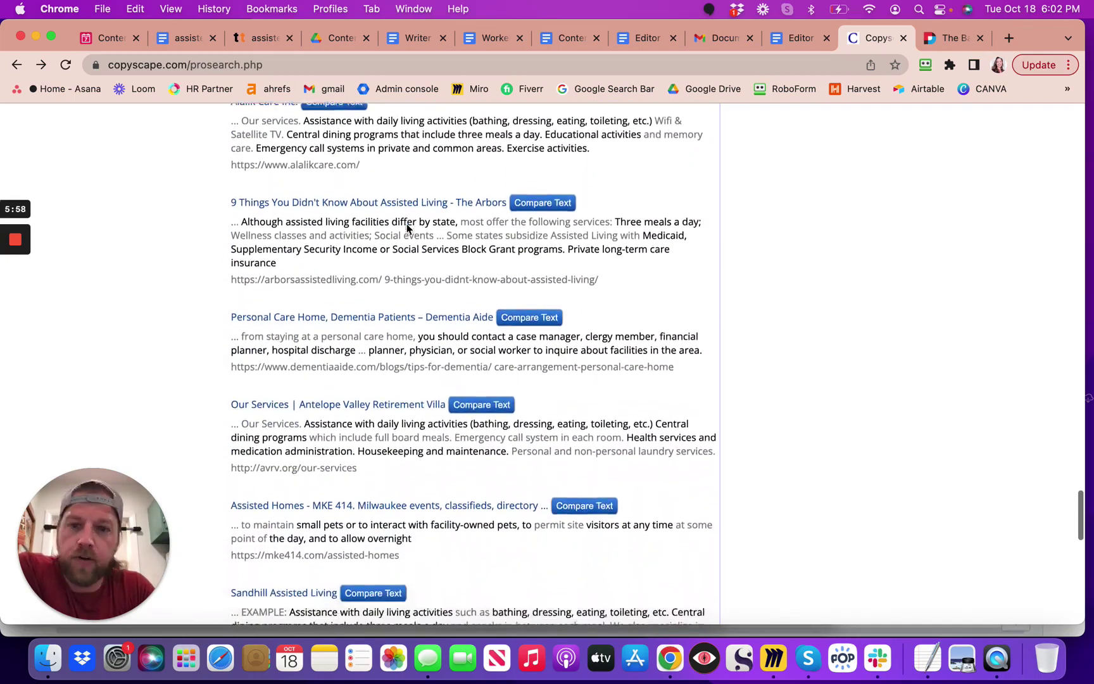
{"action": "scroll", "coordinate": [407, 228], "scroll_direction": "down", "scroll_amount": 2}
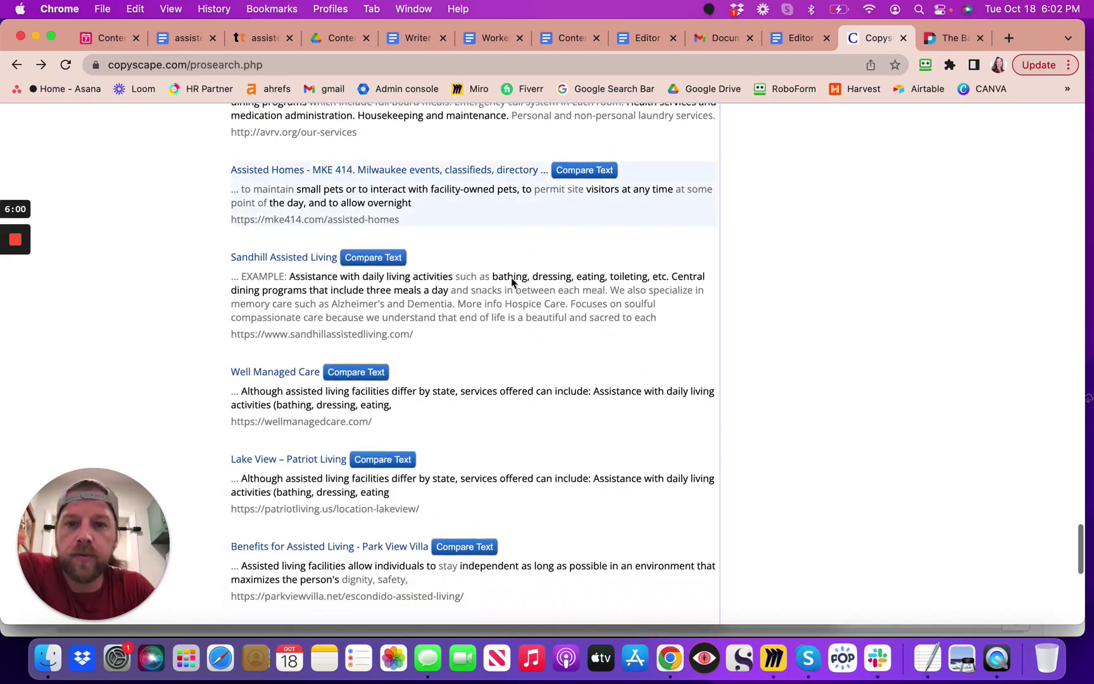
{"action": "scroll", "coordinate": [534, 334], "scroll_direction": "down", "scroll_amount": 11}
{"action": "scroll", "coordinate": [534, 334], "scroll_direction": "down", "scroll_amount": 3}
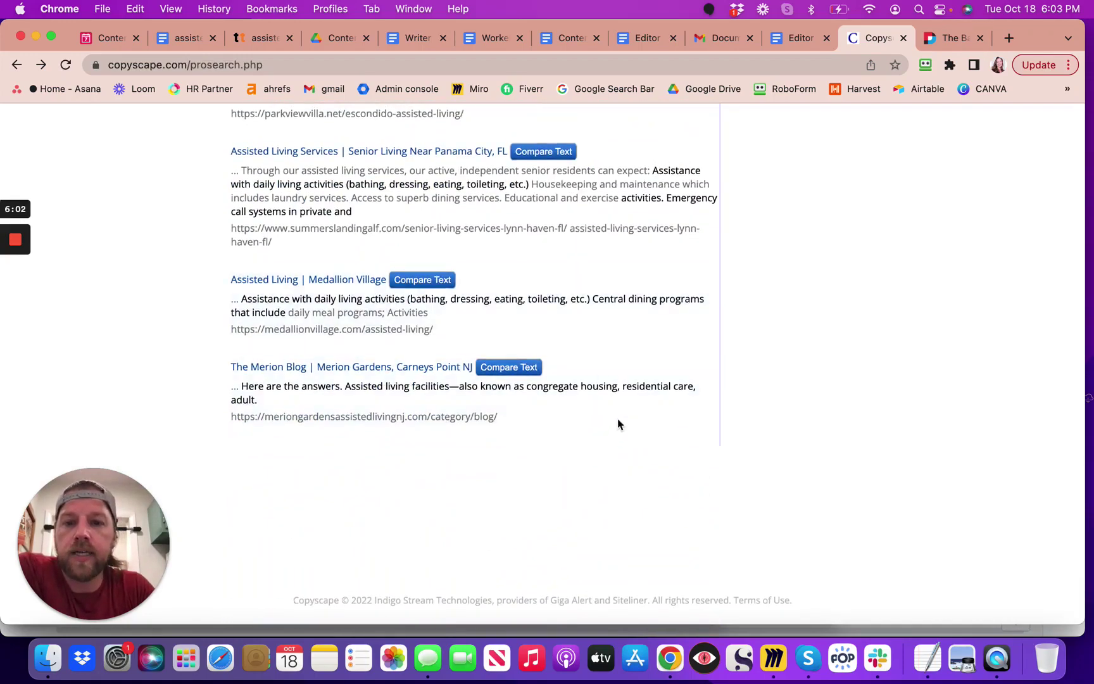
Step: Scroll from the pasted 'The Basics Of Assisted Living' text down to the '32 Internet results' header and first match
{"action": "scroll", "coordinate": [617, 266], "scroll_direction": "up", "scroll_amount": 20}
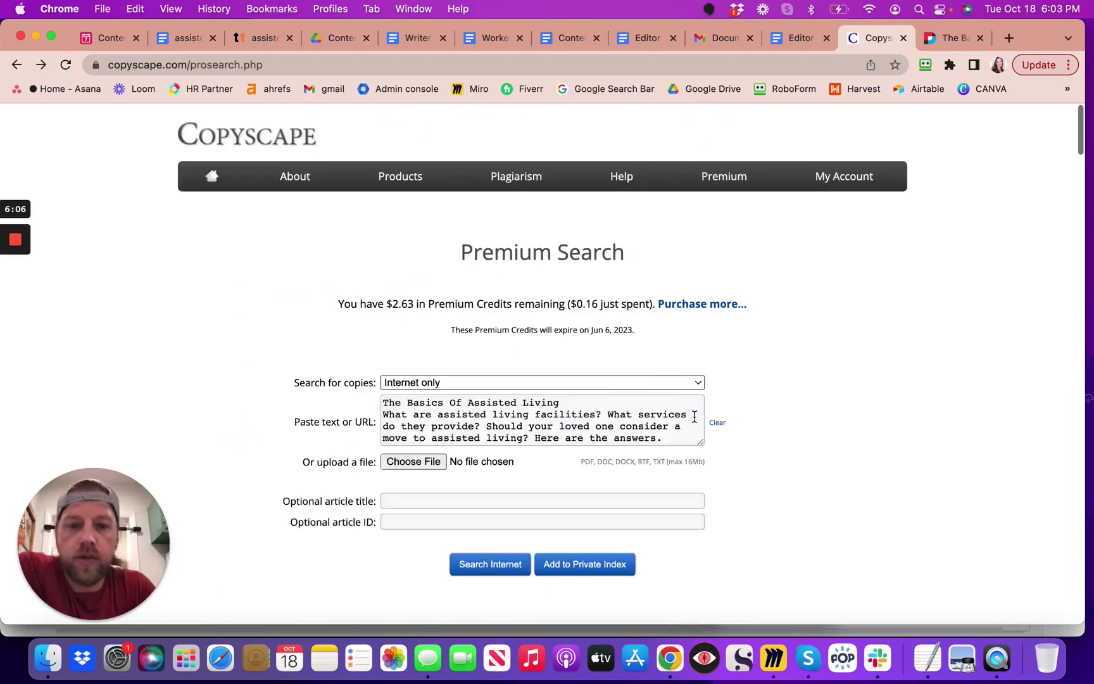
{"action": "scroll", "coordinate": [733, 457], "scroll_direction": "down", "scroll_amount": 3}
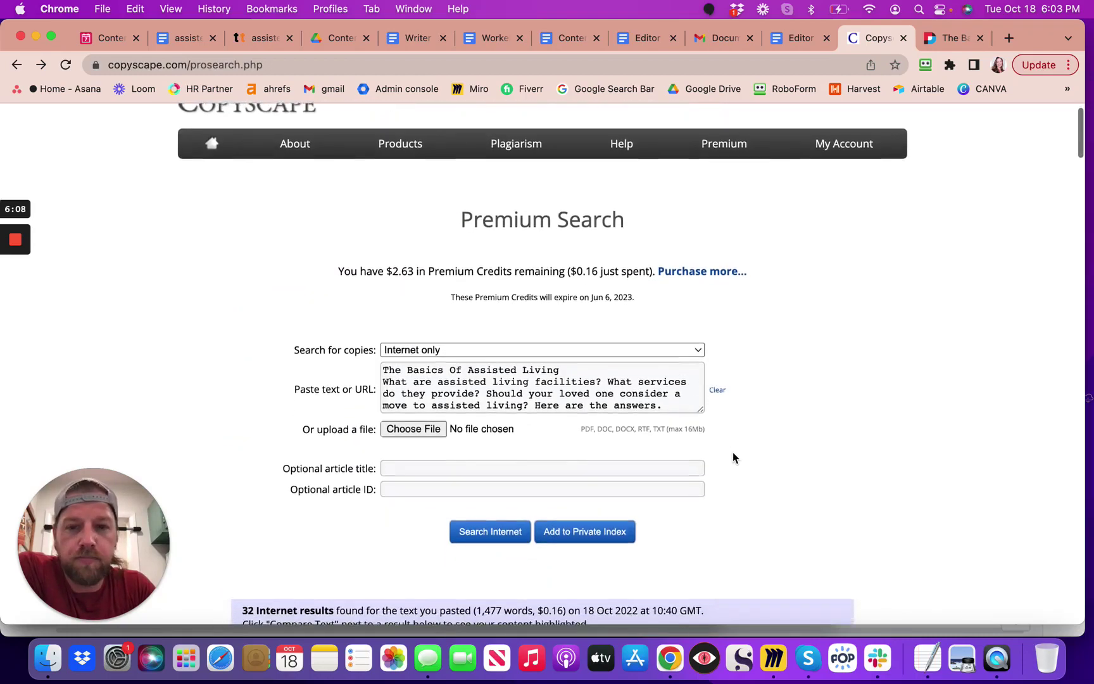
{"action": "scroll", "coordinate": [733, 457], "scroll_direction": "down", "scroll_amount": 2}
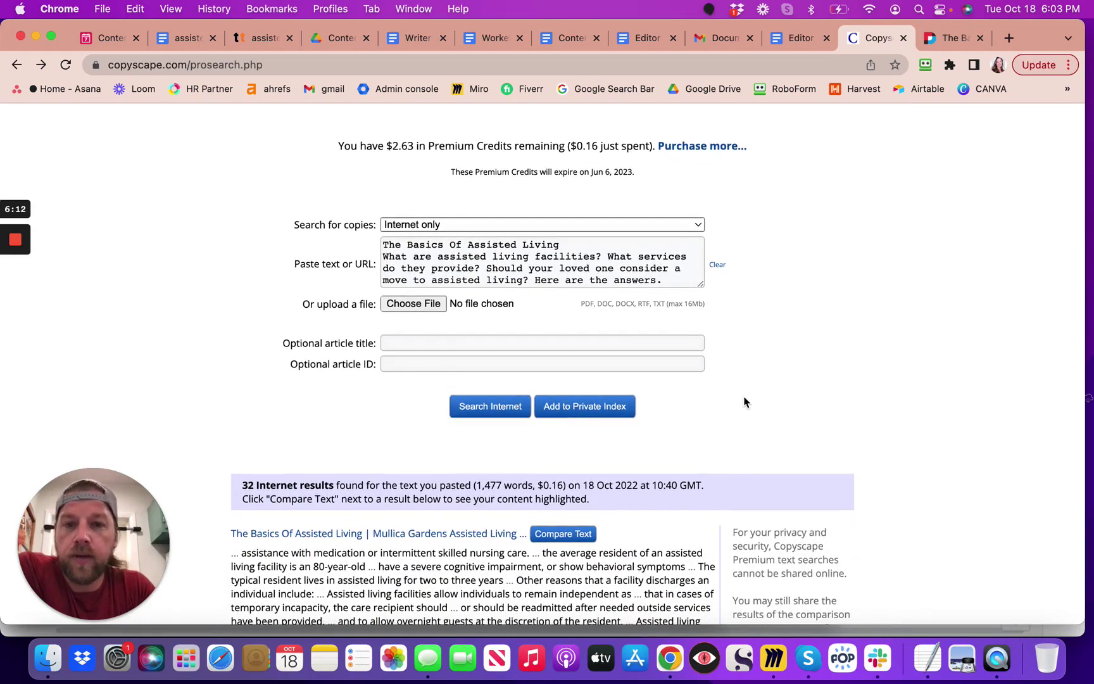
{"action": "scroll", "coordinate": [744, 402], "scroll_direction": "down", "scroll_amount": 15}
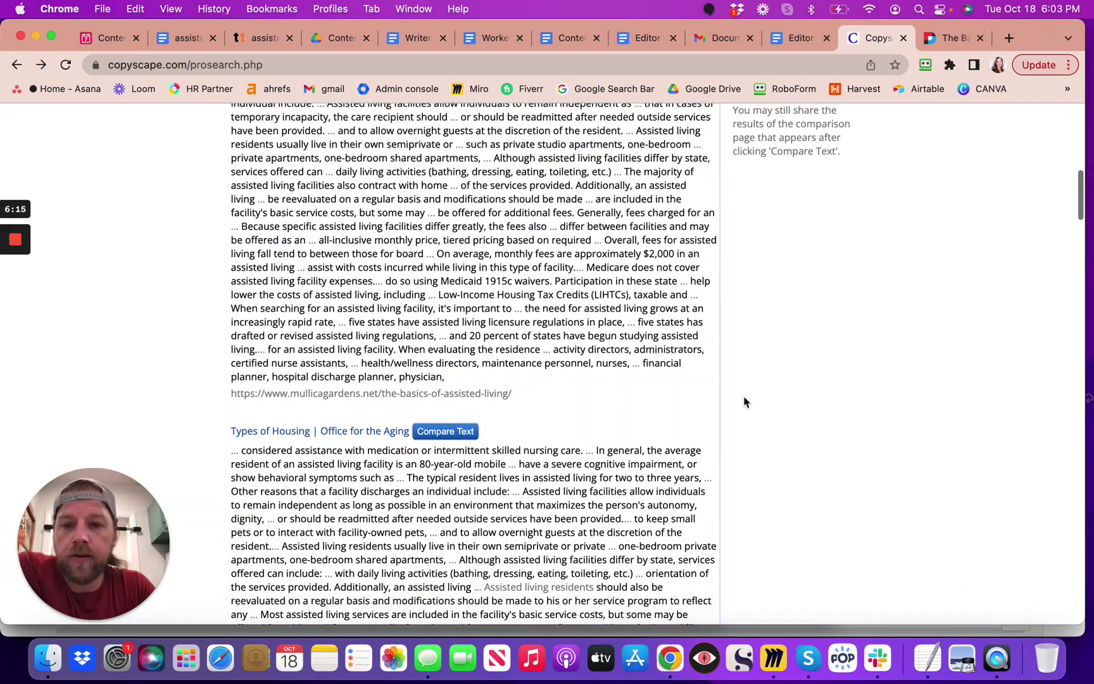
{"action": "scroll", "coordinate": [743, 402], "scroll_direction": "down", "scroll_amount": 14}
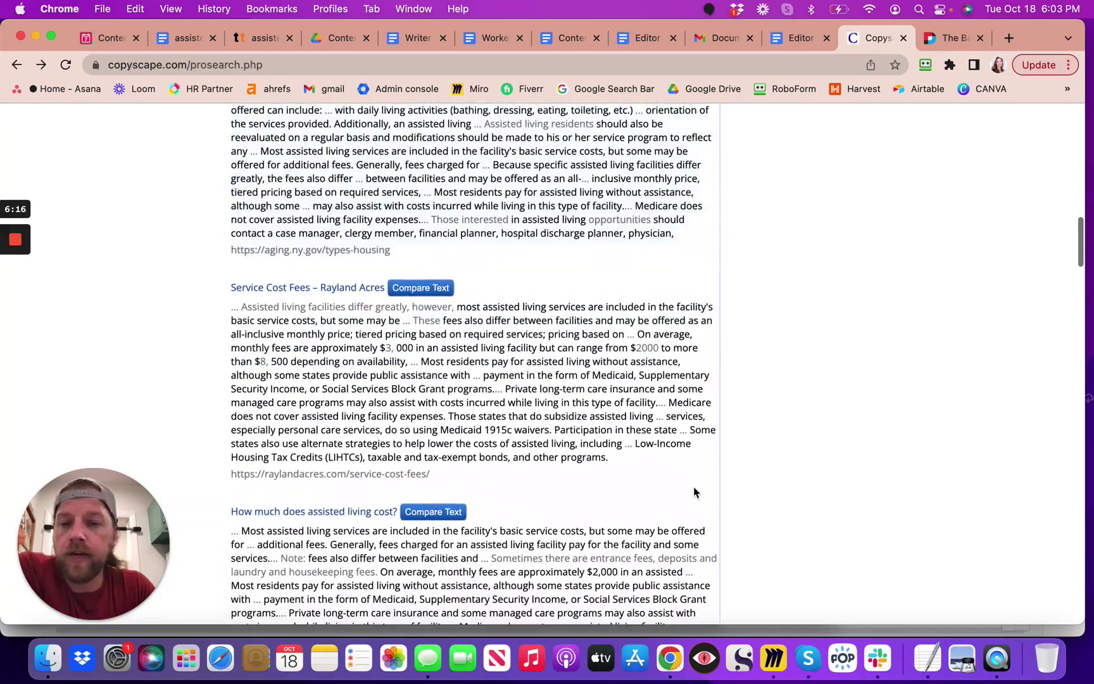
{"action": "scroll", "coordinate": [613, 482], "scroll_direction": "down", "scroll_amount": 6}
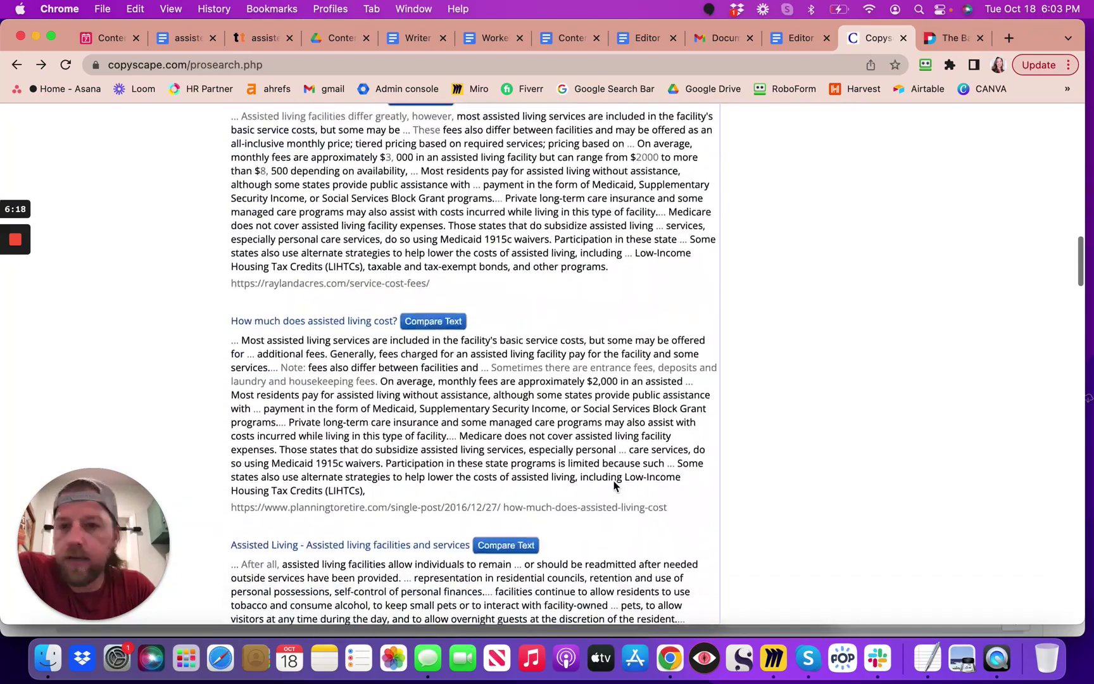
{"action": "scroll", "coordinate": [614, 485], "scroll_direction": "up", "scroll_amount": 20}
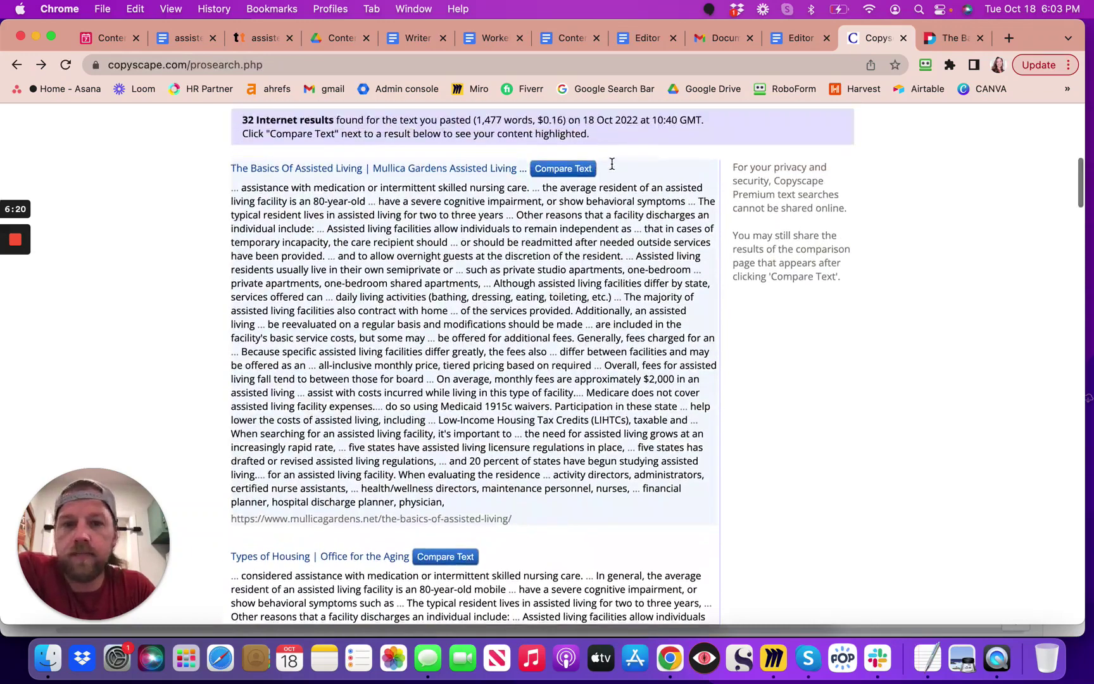
{"action": "scroll", "coordinate": [613, 164], "scroll_direction": "up", "scroll_amount": 16}
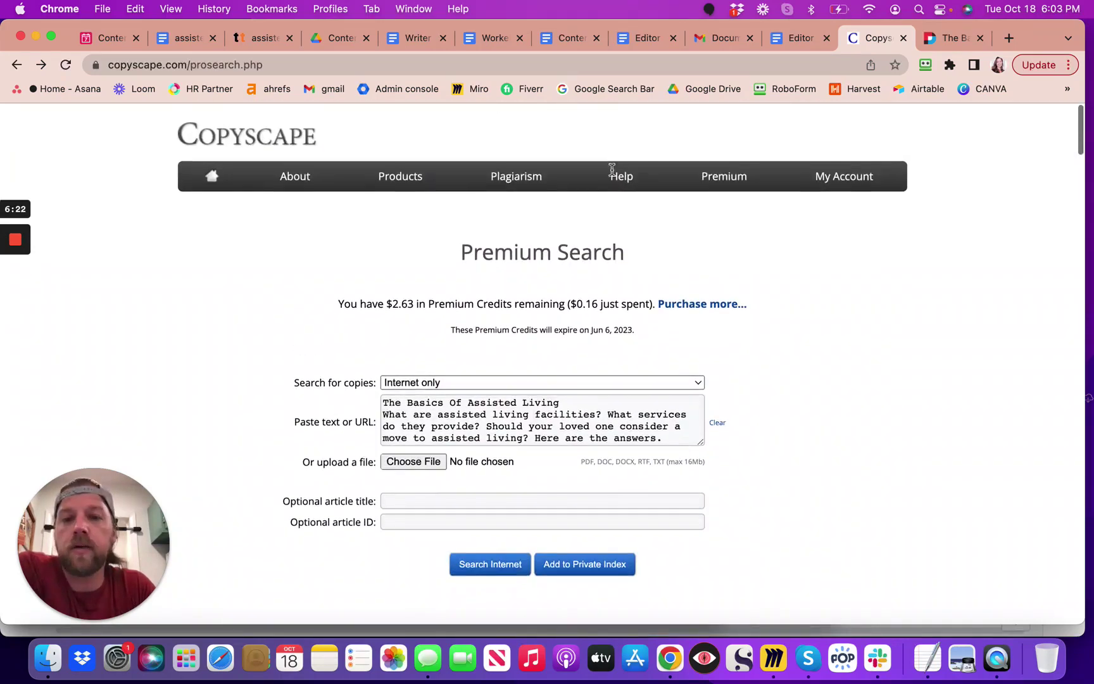
{"action": "scroll", "coordinate": [514, 413], "scroll_direction": "down", "scroll_amount": 1}
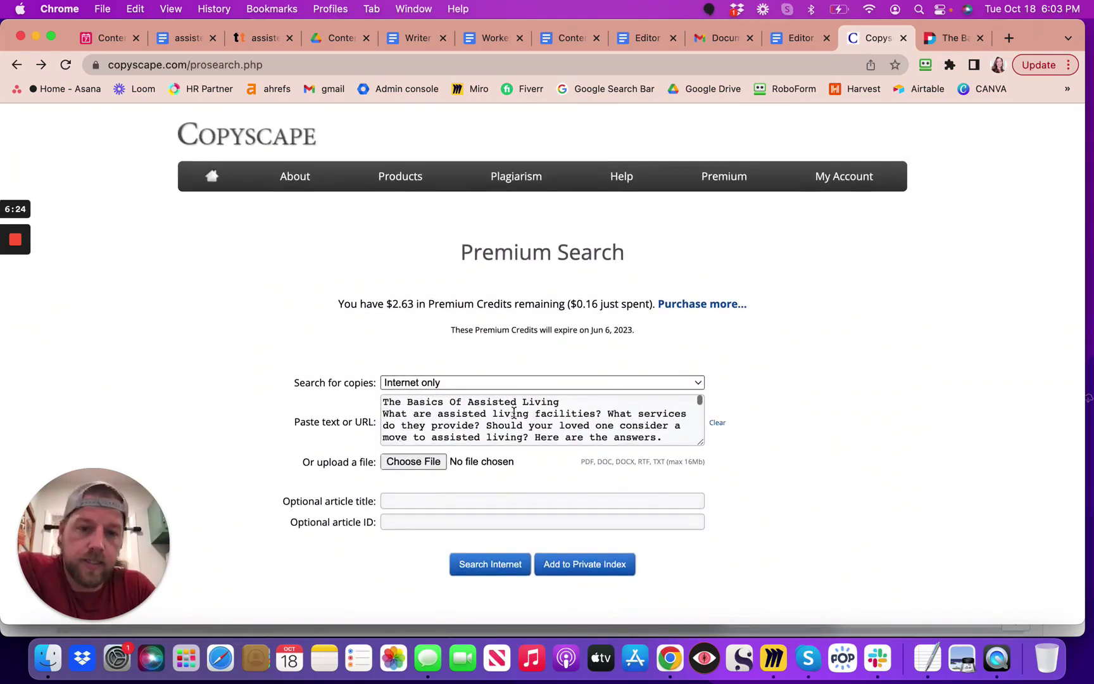
{"action": "scroll", "coordinate": [514, 413], "scroll_direction": "down", "scroll_amount": 5}
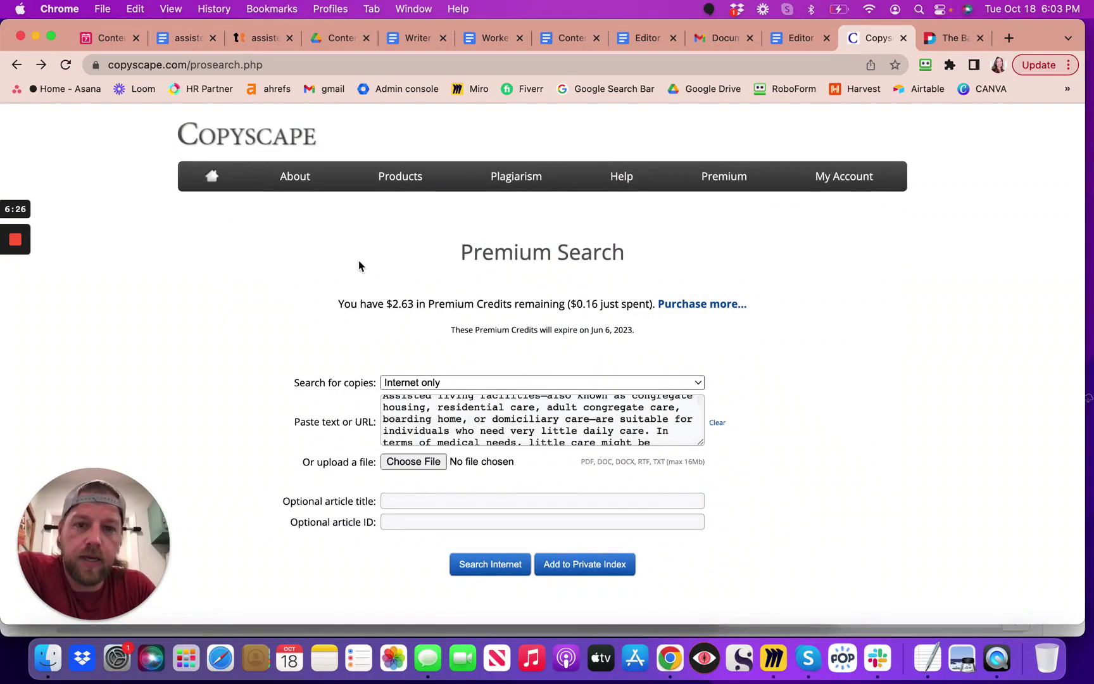
Step: Scroll through the 32 matching result listings, then back toward the Premium Search form showing $2.63 credits
{"action": "scroll", "coordinate": [845, 502], "scroll_direction": "down", "scroll_amount": 15}
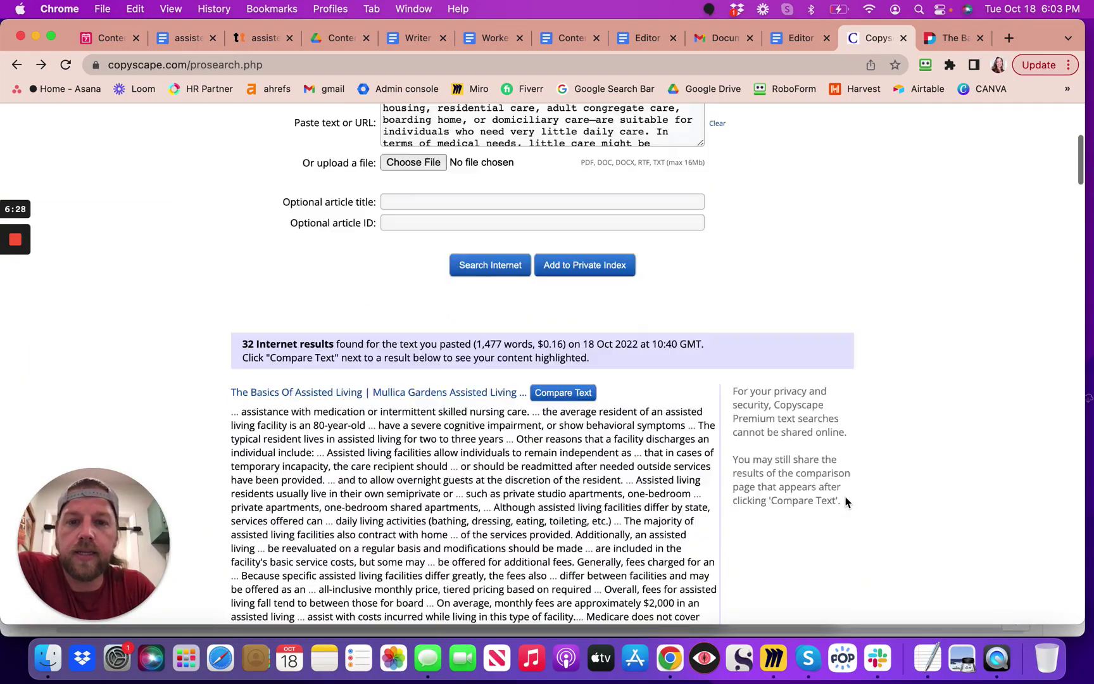
{"action": "scroll", "coordinate": [846, 502], "scroll_direction": "down", "scroll_amount": 10}
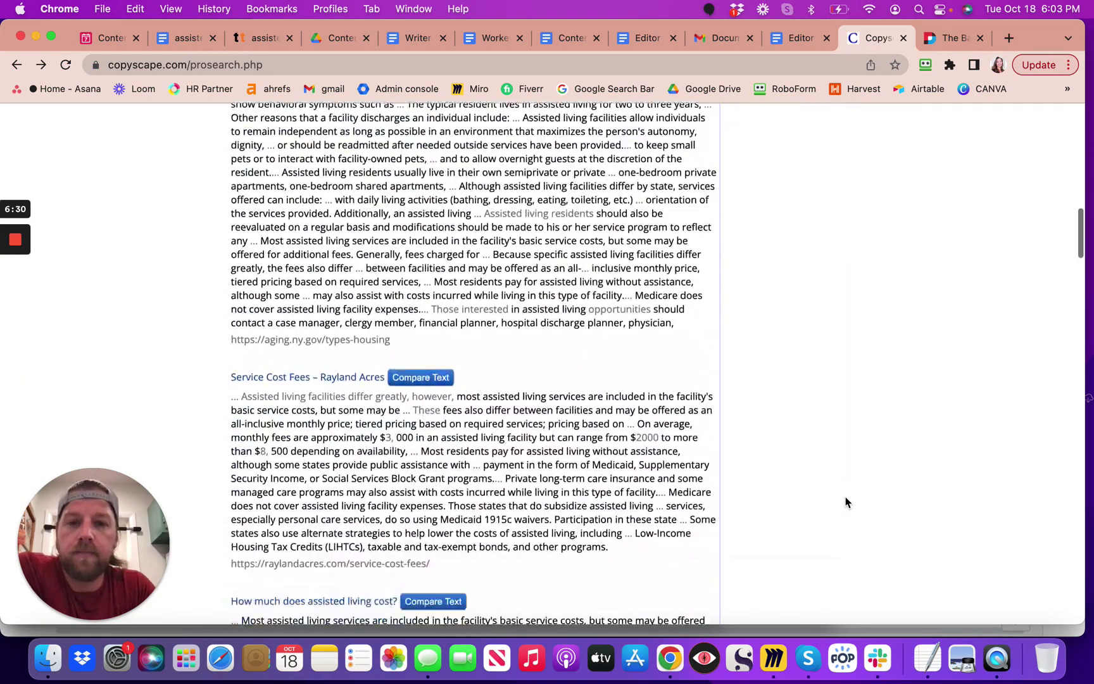
{"action": "scroll", "coordinate": [846, 502], "scroll_direction": "up", "scroll_amount": 3}
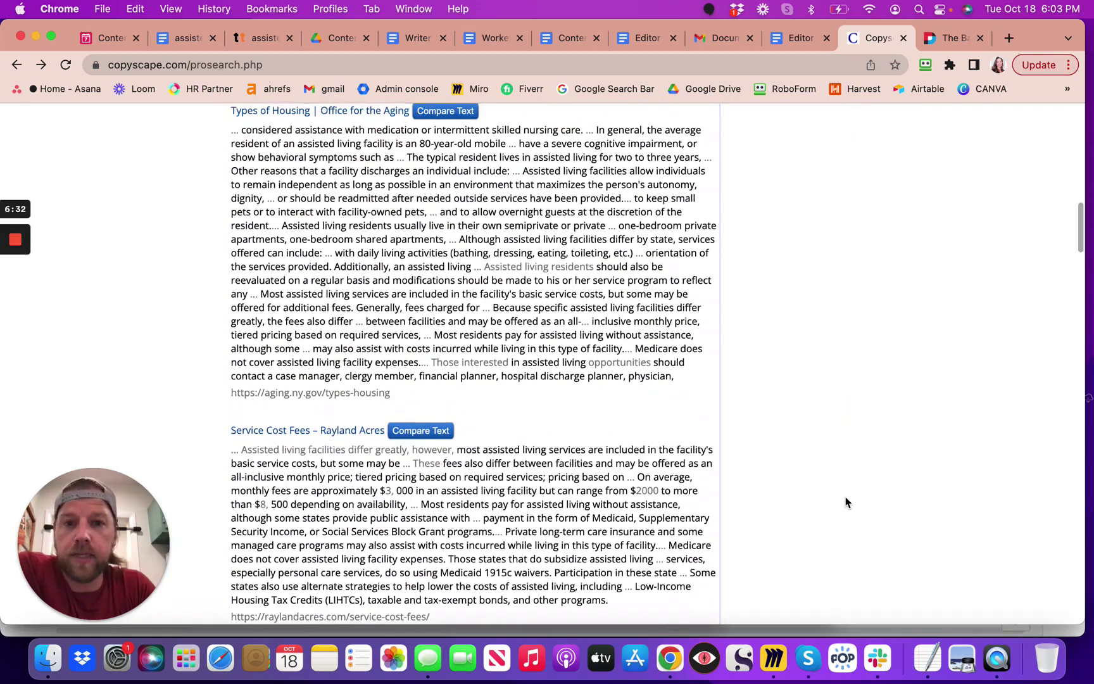
{"action": "scroll", "coordinate": [846, 502], "scroll_direction": "up", "scroll_amount": 4}
{"action": "scroll", "coordinate": [845, 502], "scroll_direction": "up", "scroll_amount": 6}
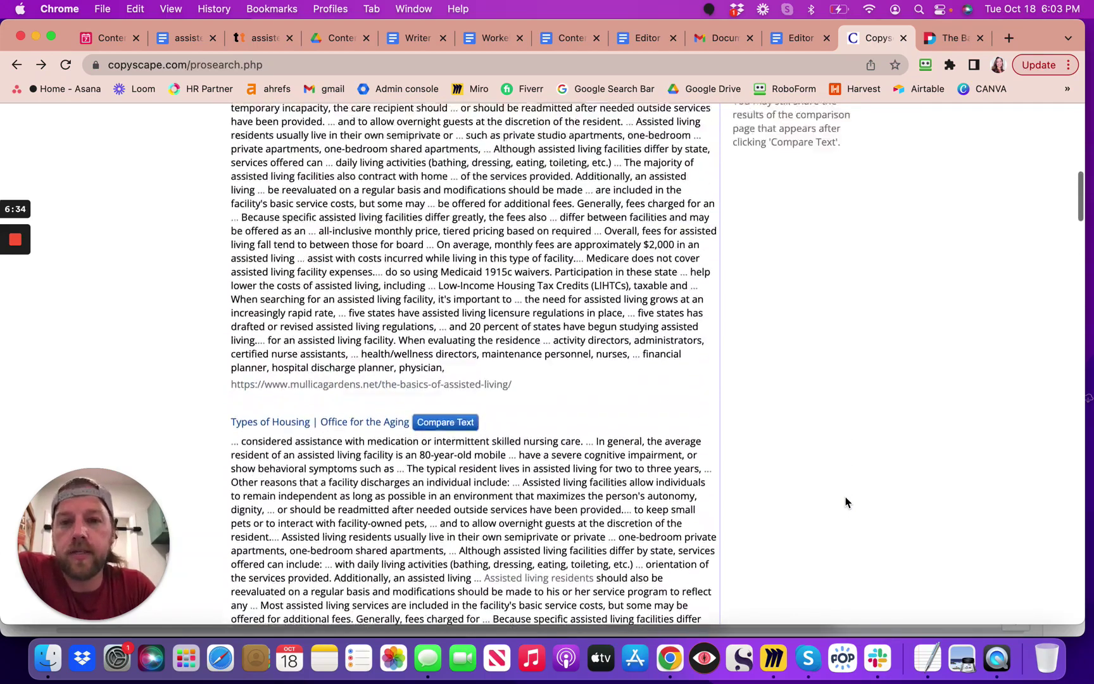
{"action": "scroll", "coordinate": [846, 502], "scroll_direction": "down", "scroll_amount": 20}
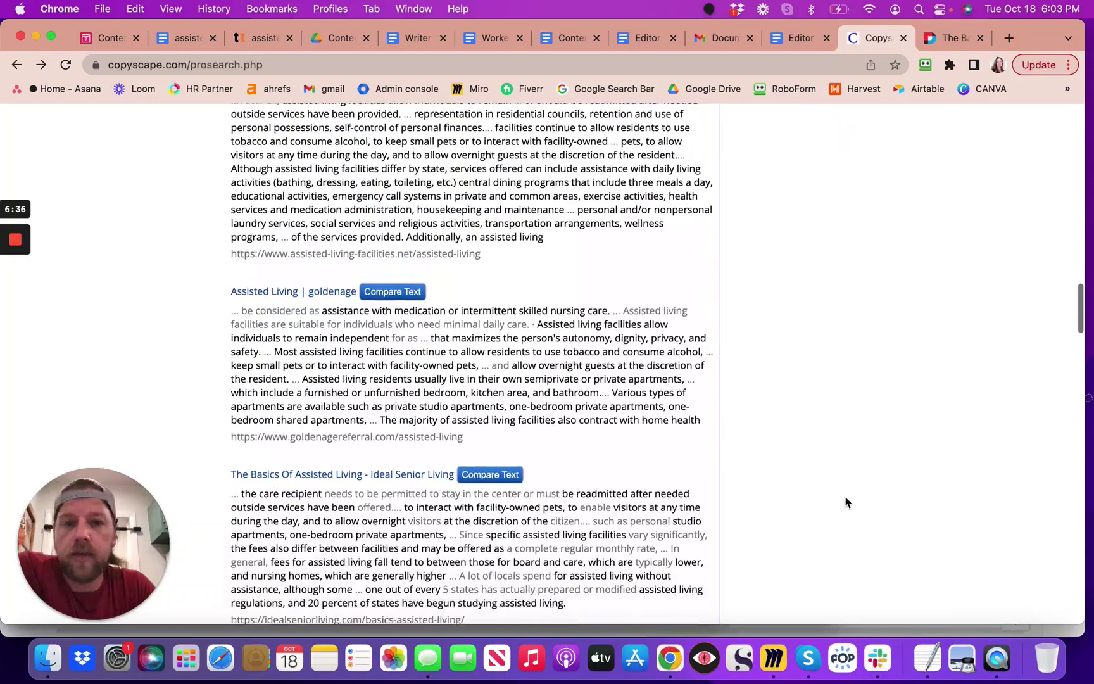
{"action": "scroll", "coordinate": [597, 259], "scroll_direction": "up", "scroll_amount": 1}
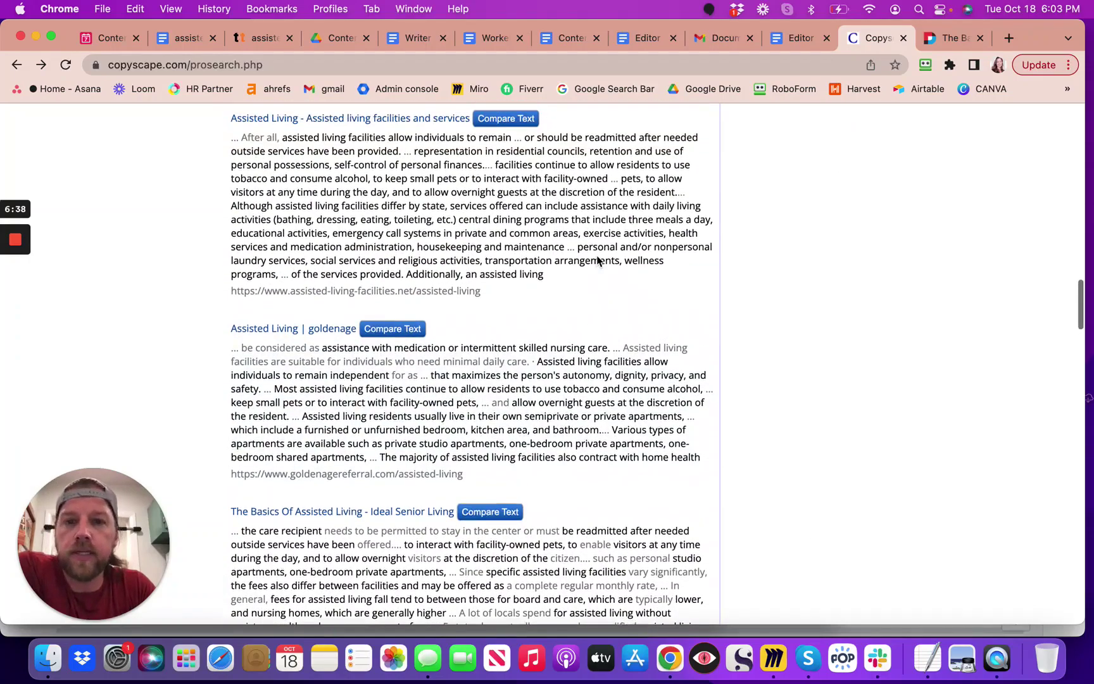
{"action": "scroll", "coordinate": [596, 260], "scroll_direction": "down", "scroll_amount": 10}
{"action": "scroll", "coordinate": [596, 261], "scroll_direction": "down", "scroll_amount": 9}
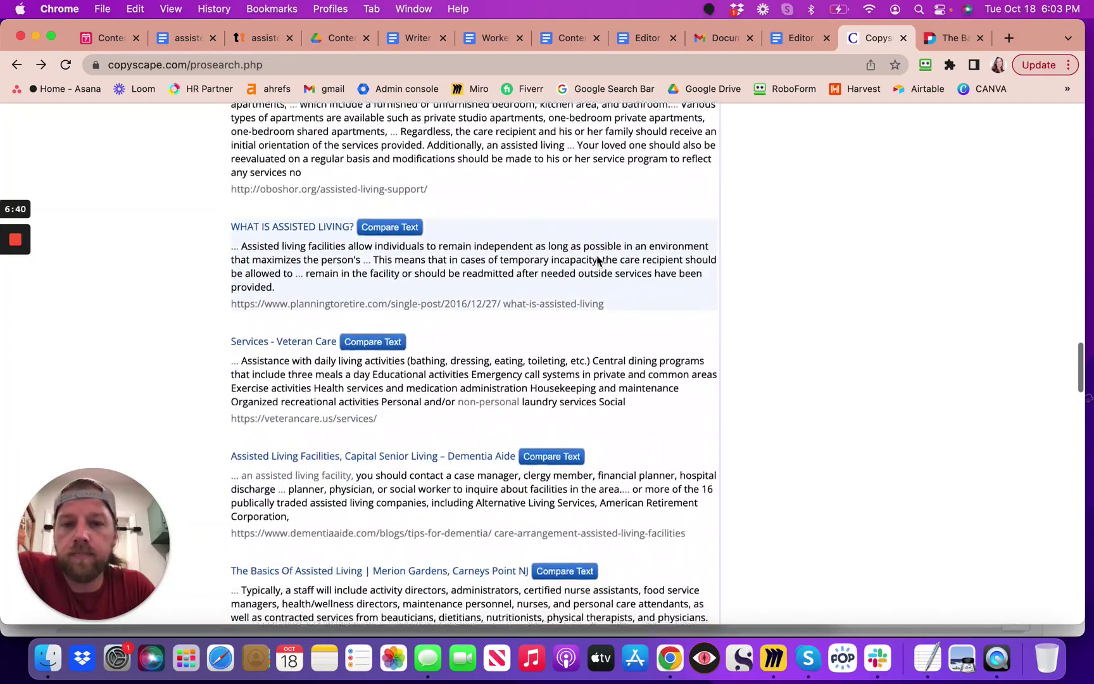
{"action": "scroll", "coordinate": [610, 389], "scroll_direction": "down", "scroll_amount": 4}
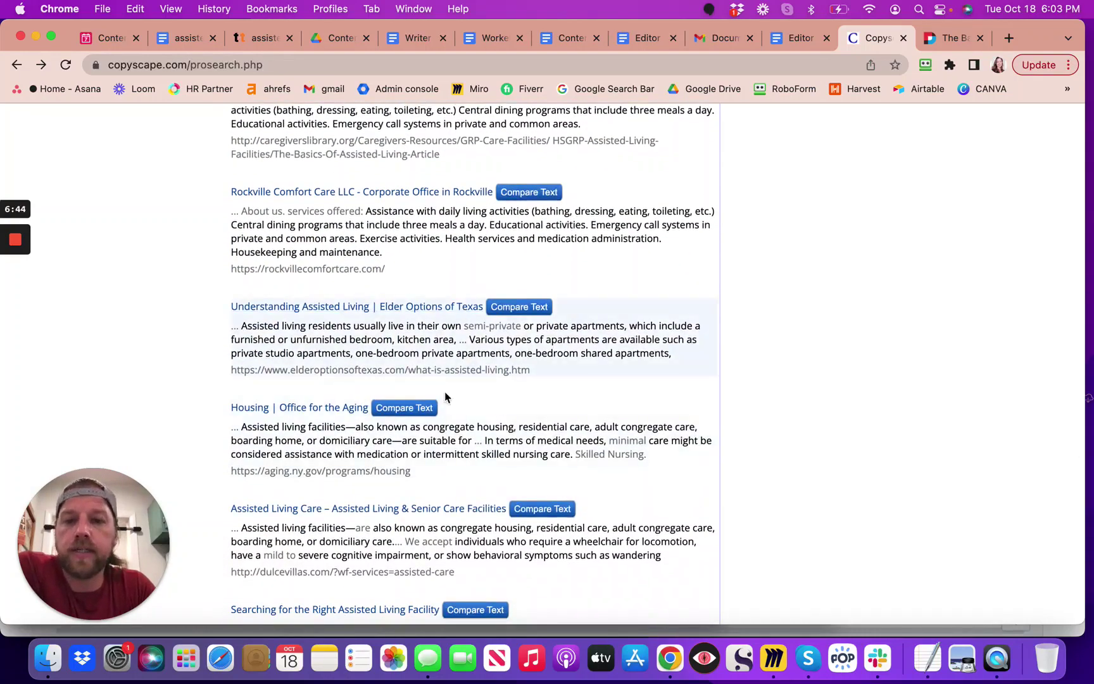
{"action": "scroll", "coordinate": [518, 330], "scroll_direction": "down", "scroll_amount": 15}
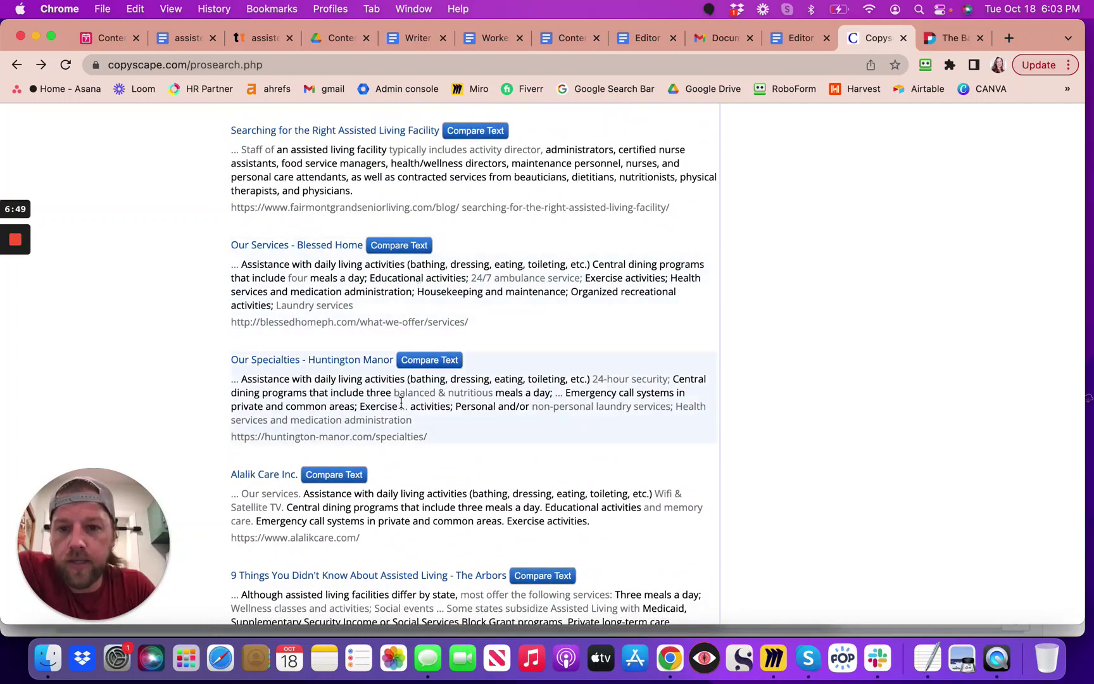
{"action": "scroll", "coordinate": [405, 393], "scroll_direction": "down", "scroll_amount": 4}
{"action": "scroll", "coordinate": [440, 409], "scroll_direction": "down", "scroll_amount": 5}
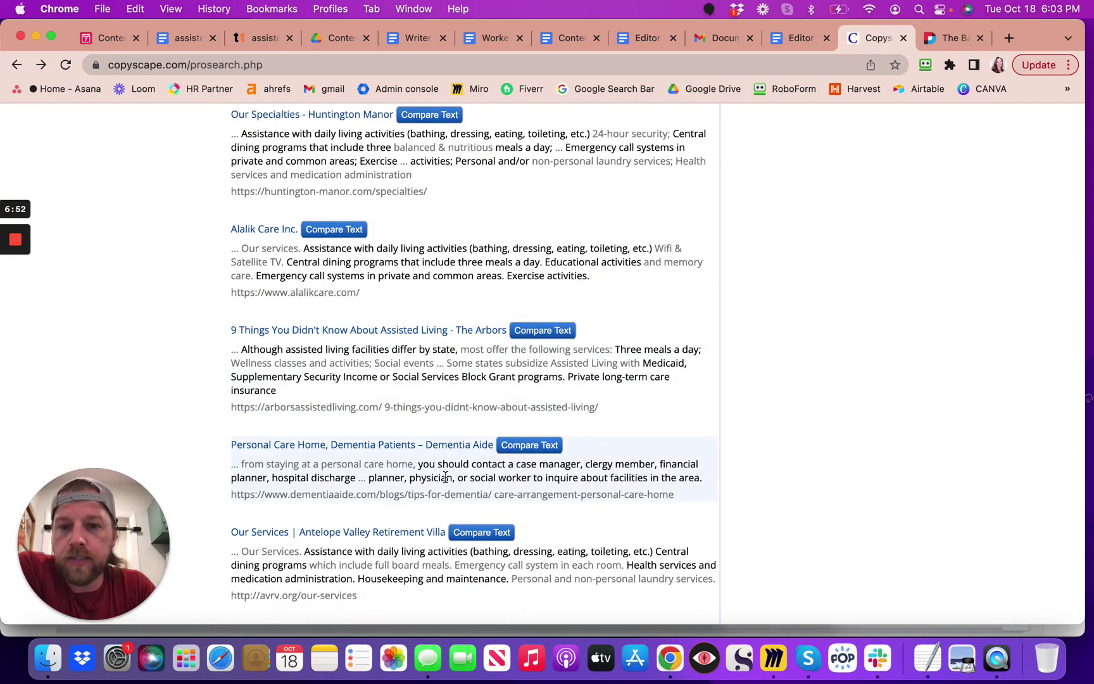
{"action": "scroll", "coordinate": [456, 405], "scroll_direction": "down", "scroll_amount": 7}
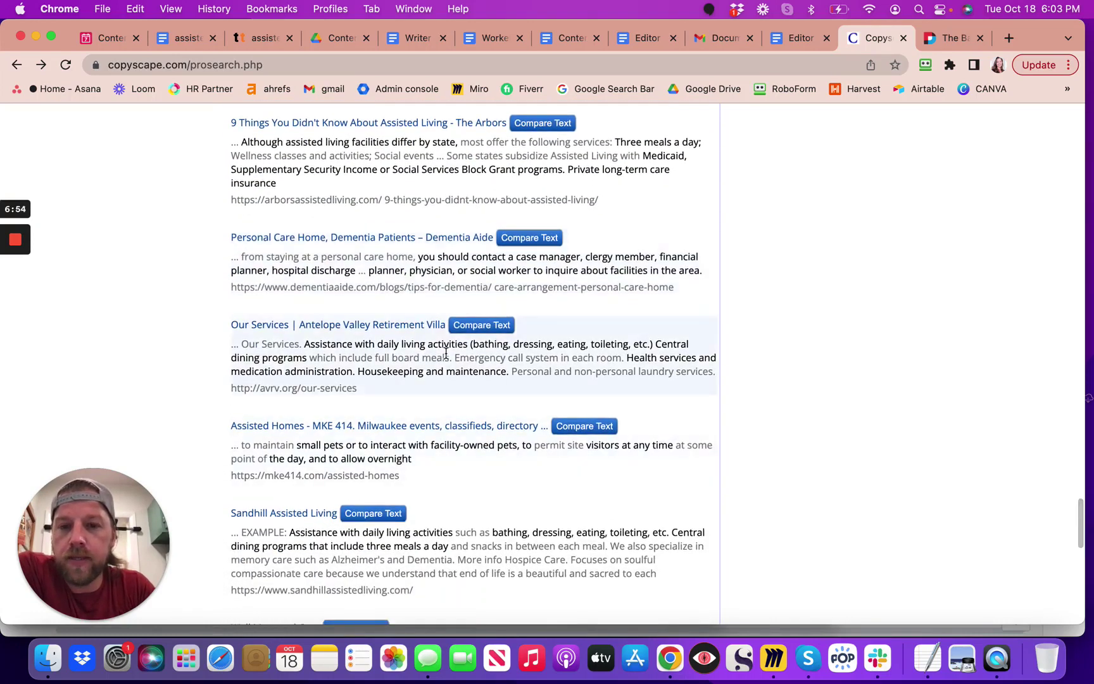
{"action": "scroll", "coordinate": [468, 364], "scroll_direction": "down", "scroll_amount": 7}
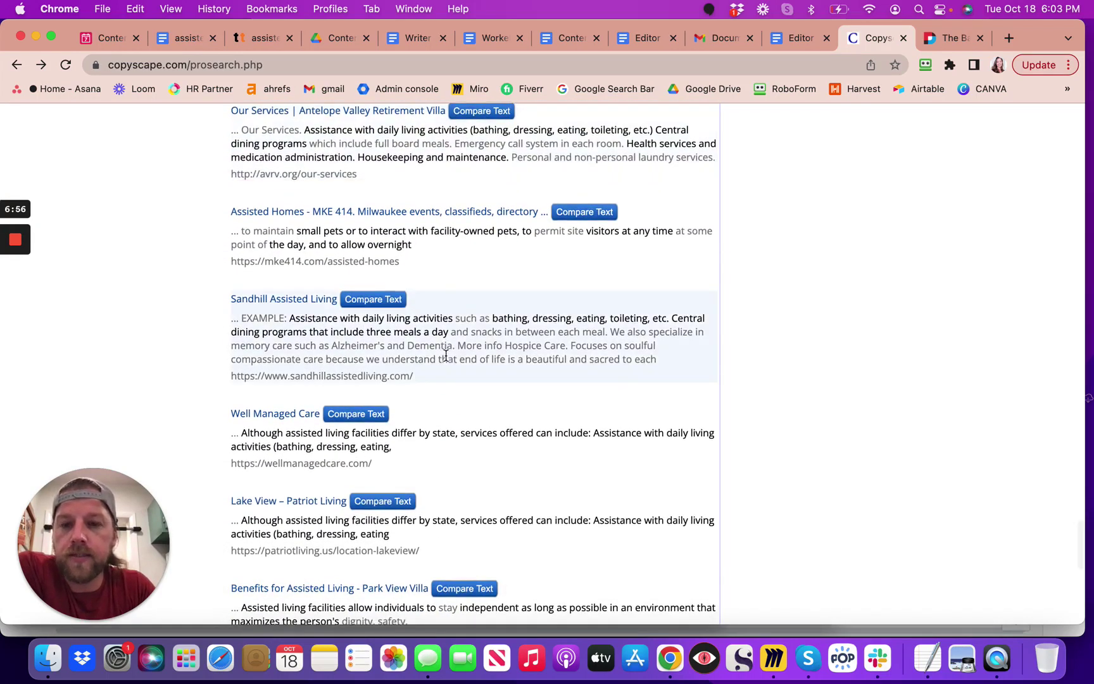
{"action": "scroll", "coordinate": [457, 431], "scroll_direction": "down", "scroll_amount": 2}
{"action": "scroll", "coordinate": [457, 429], "scroll_direction": "down", "scroll_amount": 5}
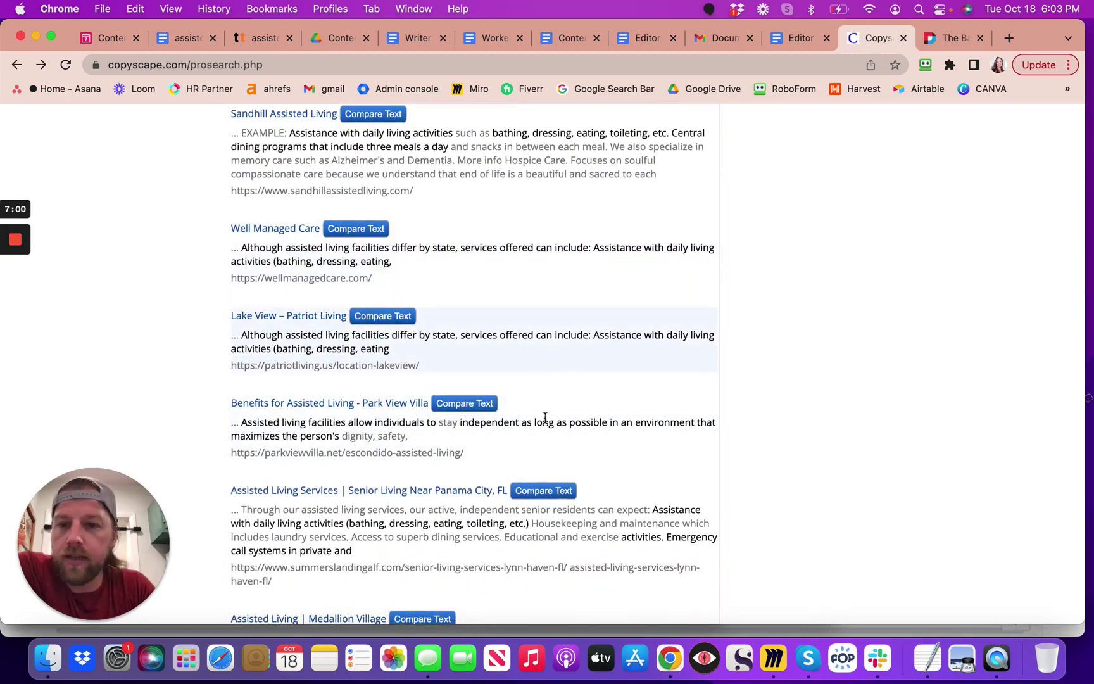
{"action": "scroll", "coordinate": [542, 435], "scroll_direction": "up", "scroll_amount": 20}
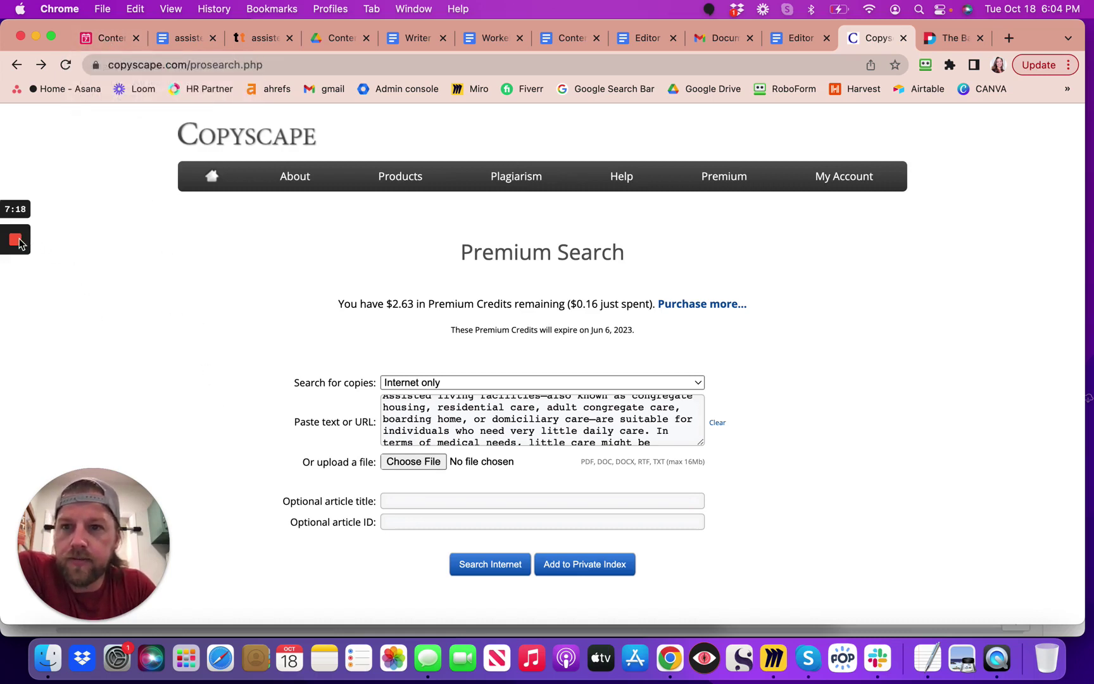
{"action": "mouse_move", "coordinate": [20, 247]}
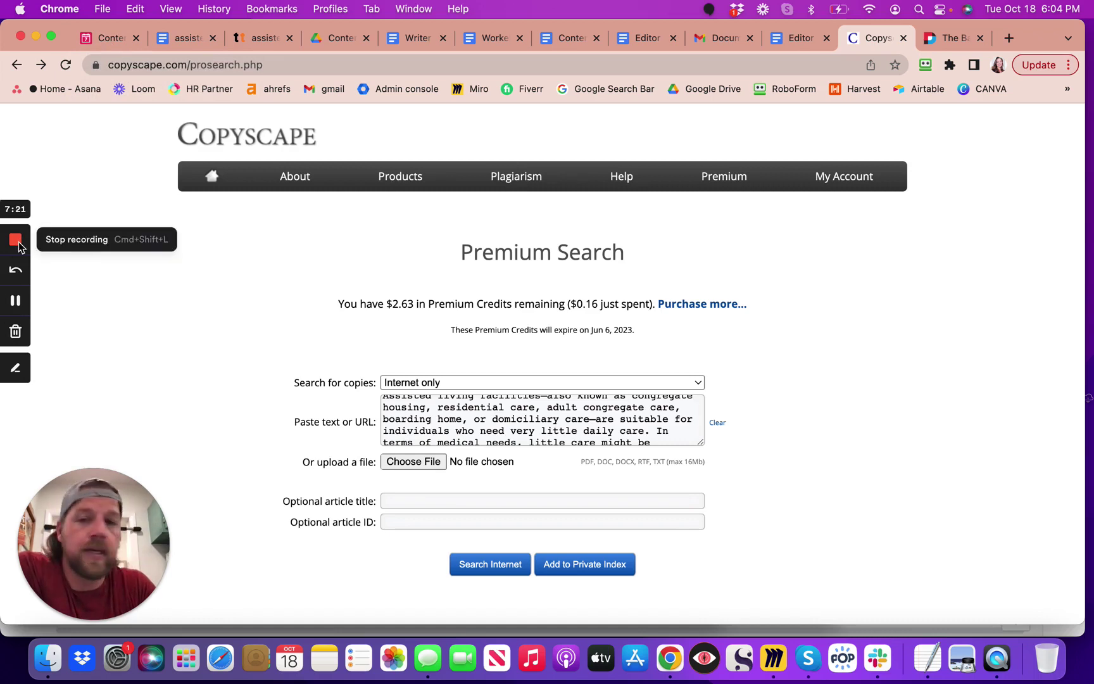